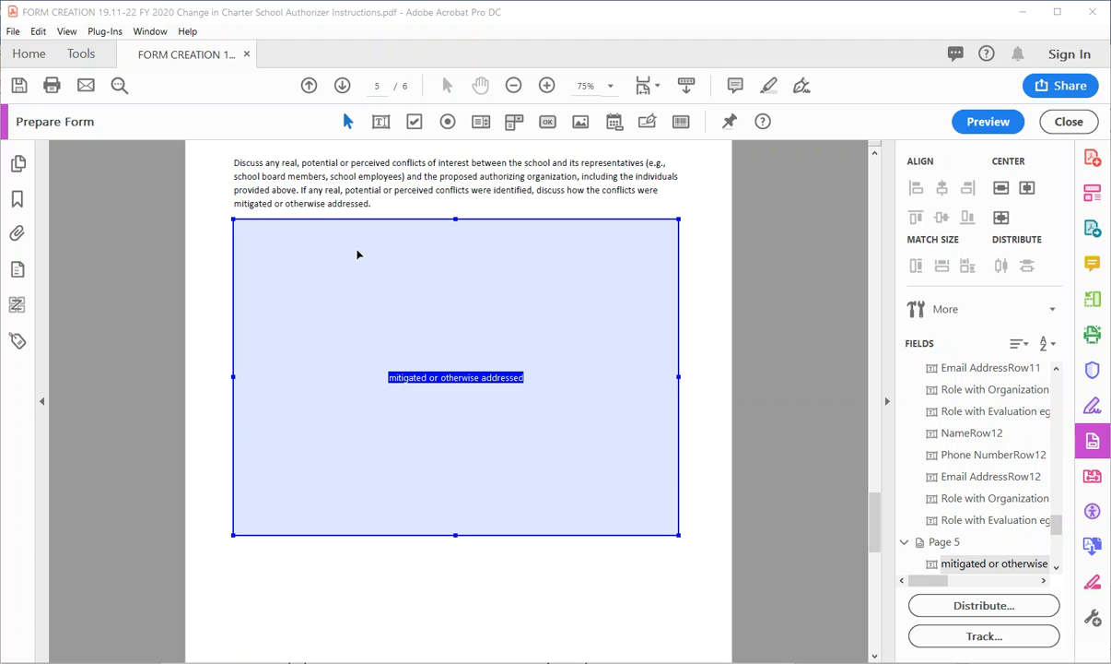
- Enable multi-line text for the conflicts-of-interest text field on page 5
right_click(551, 317)
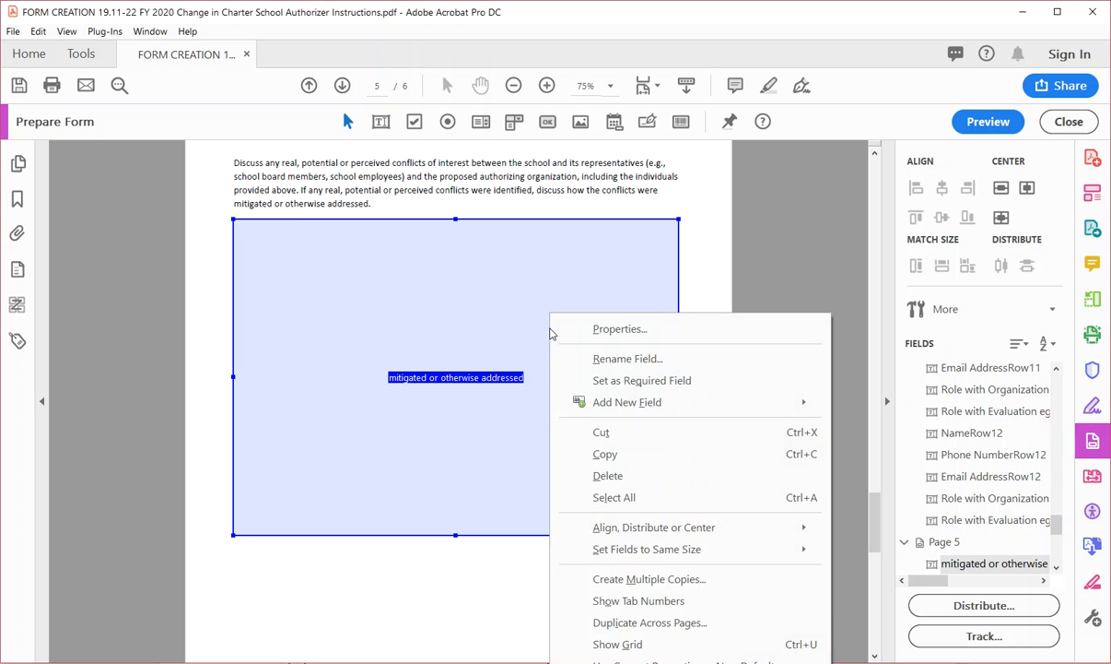
click(572, 325)
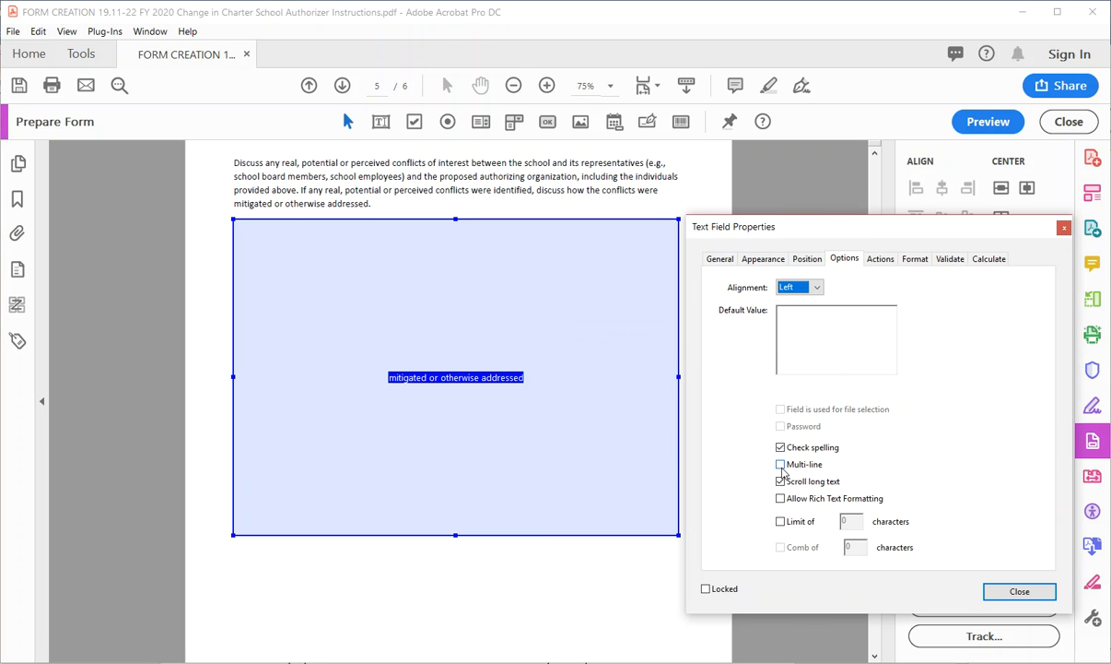
click(781, 464)
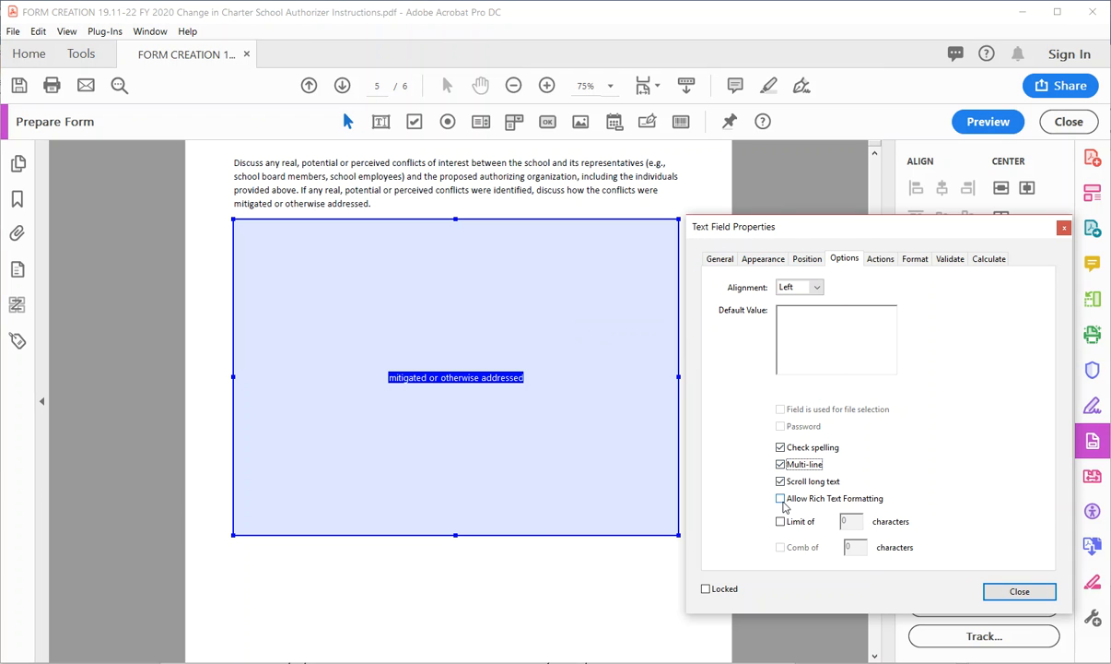
click(1019, 590)
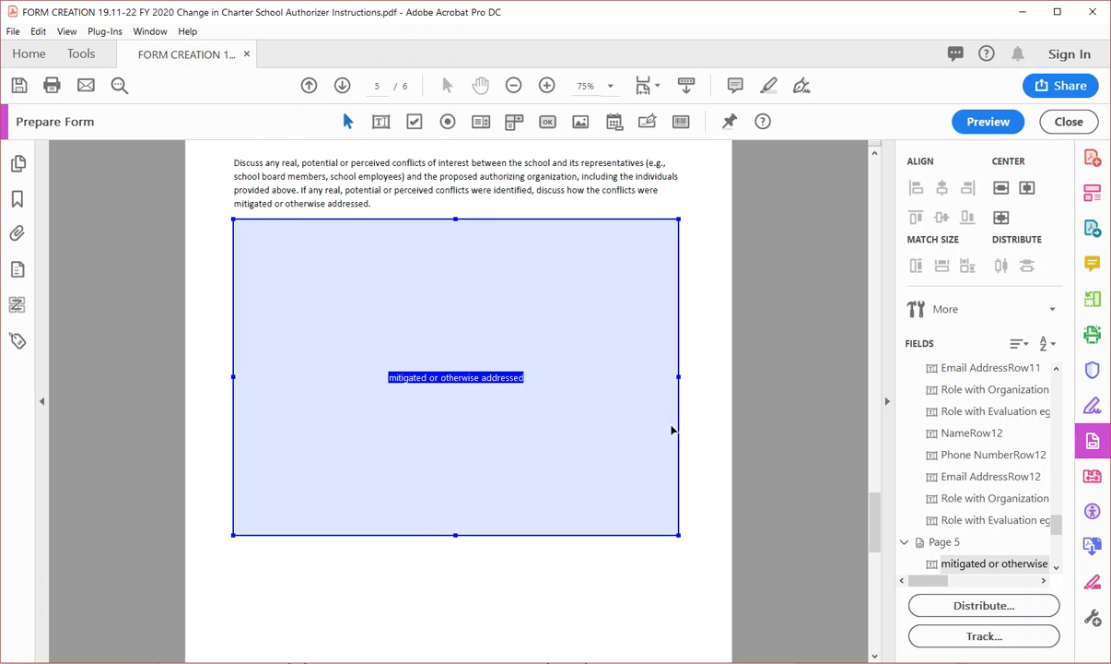
- Test the page 5 text field in preview with "adsfadafdfadf", and clear the form's entries
click(986, 121)
click(452, 264)
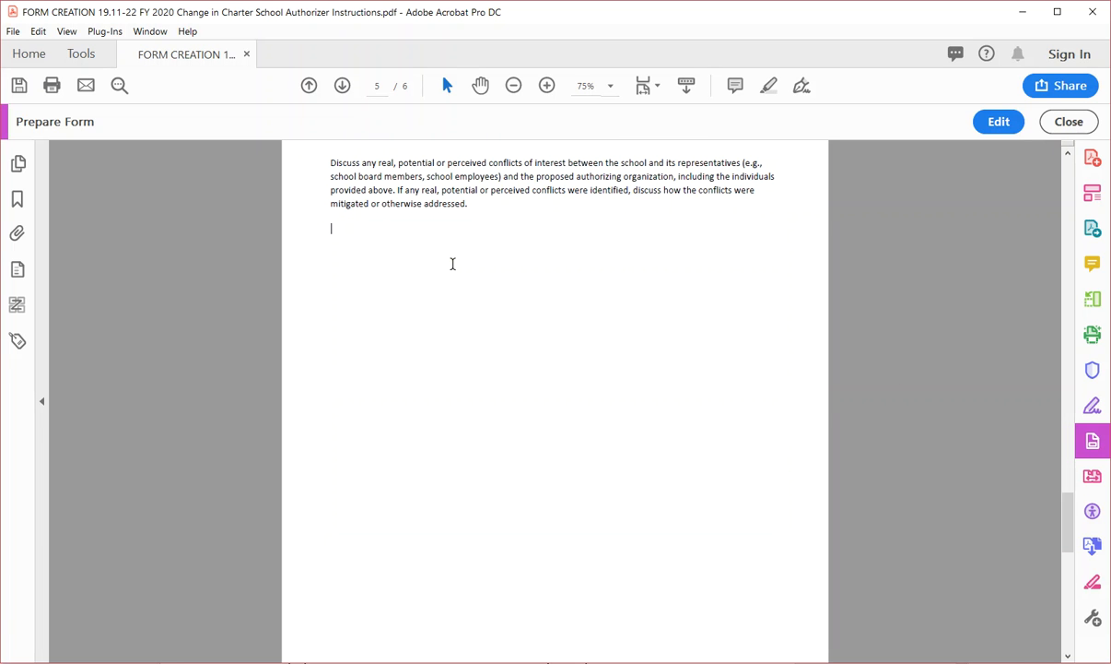
text(adsfadafdfadf)
click(993, 124)
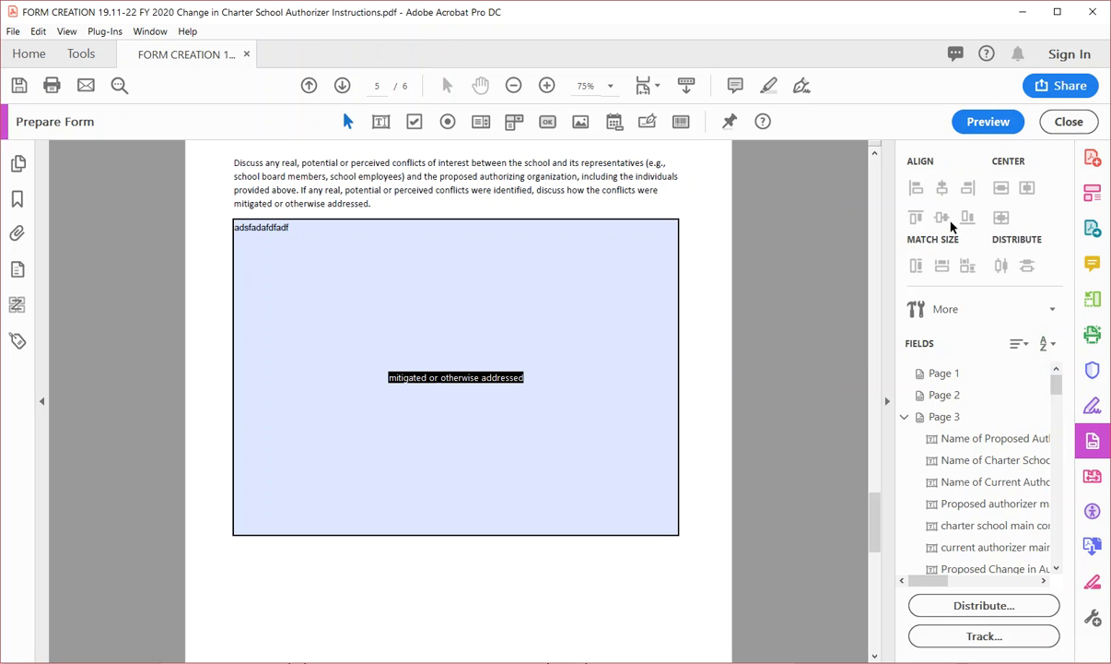
click(950, 317)
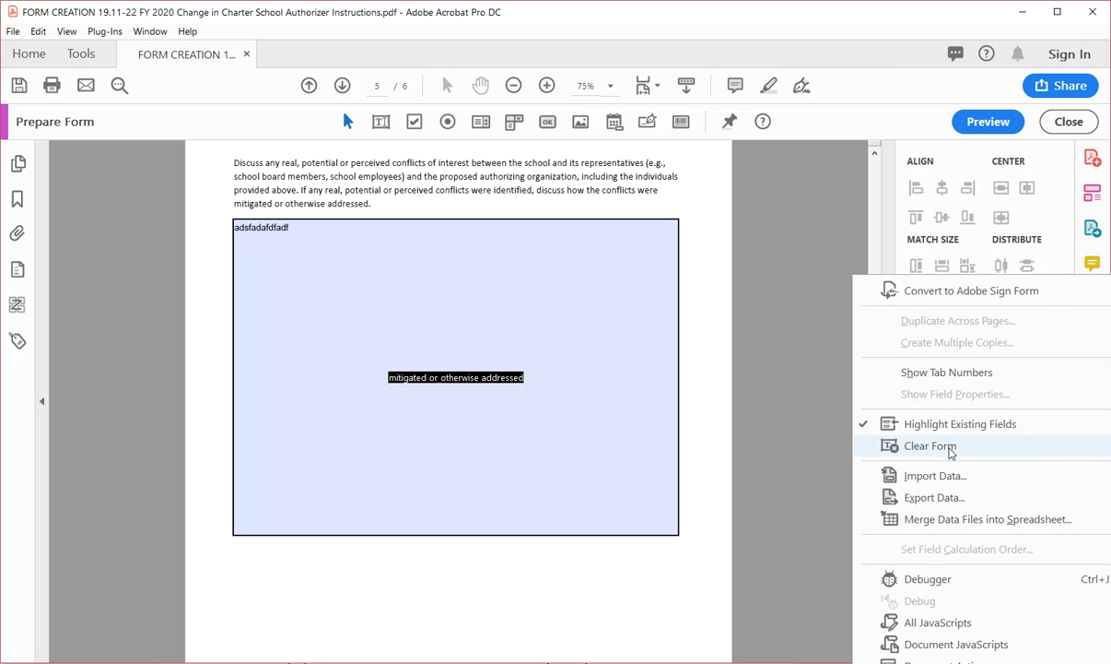
click(961, 448)
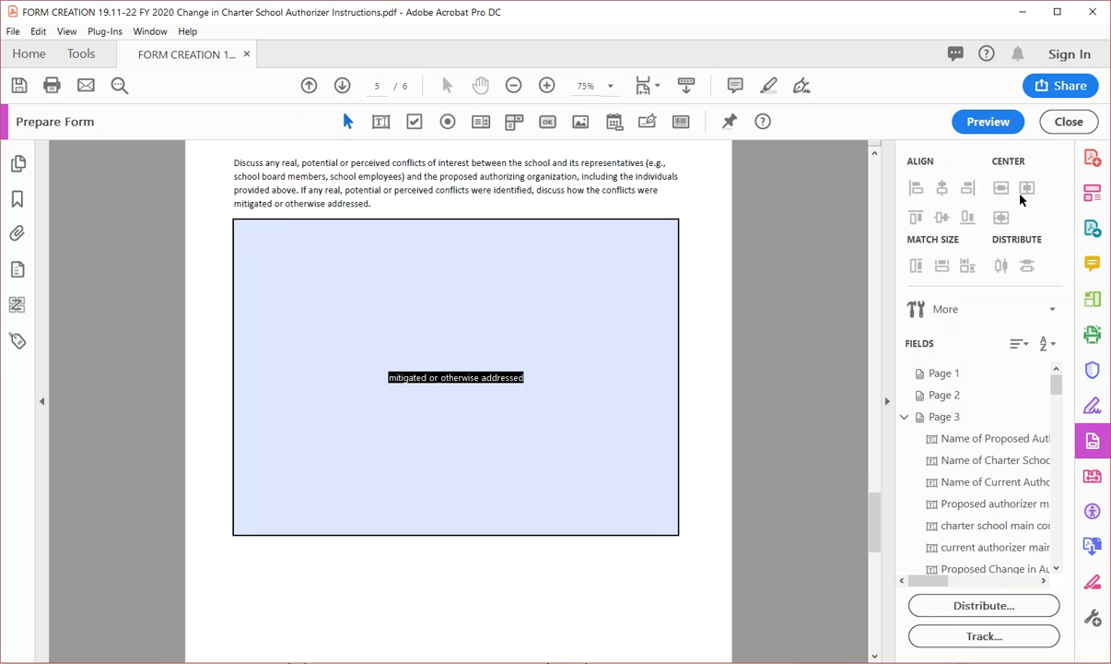
- Leave form editing and run a full accessibility check on the document
click(1065, 122)
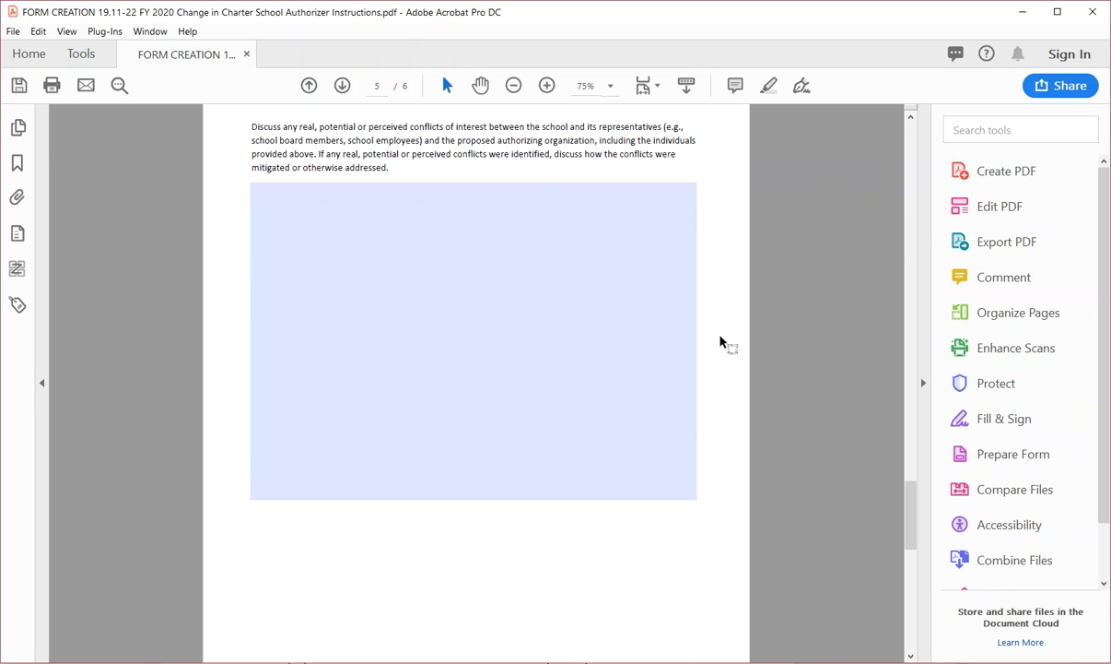
scroll(721, 342, up, 10)
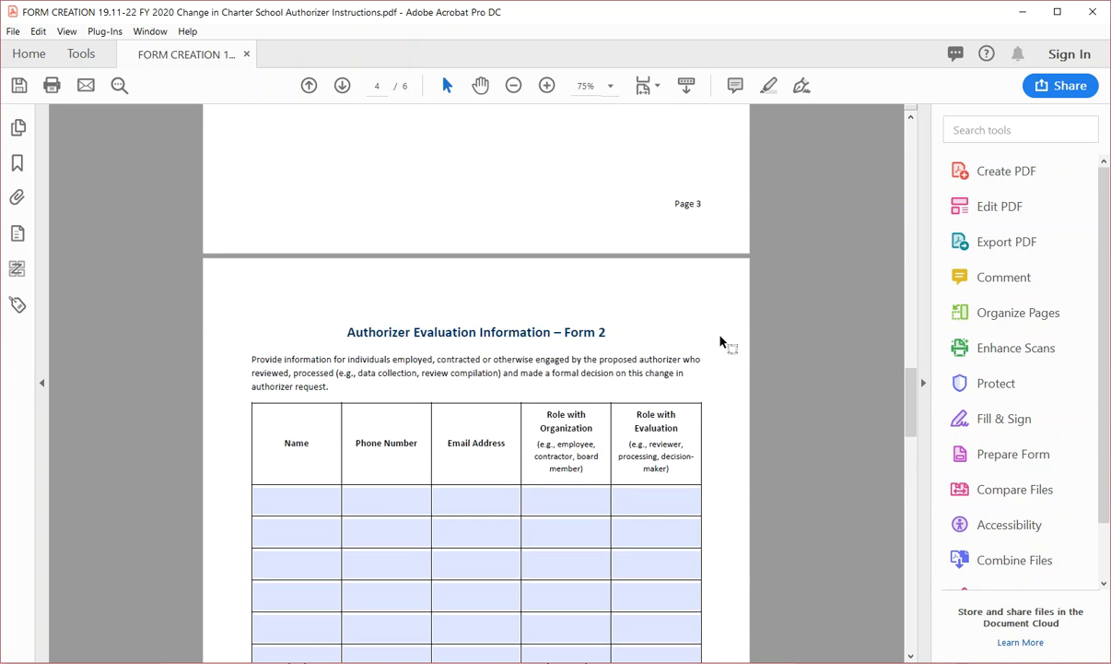
scroll(721, 342, up, 10)
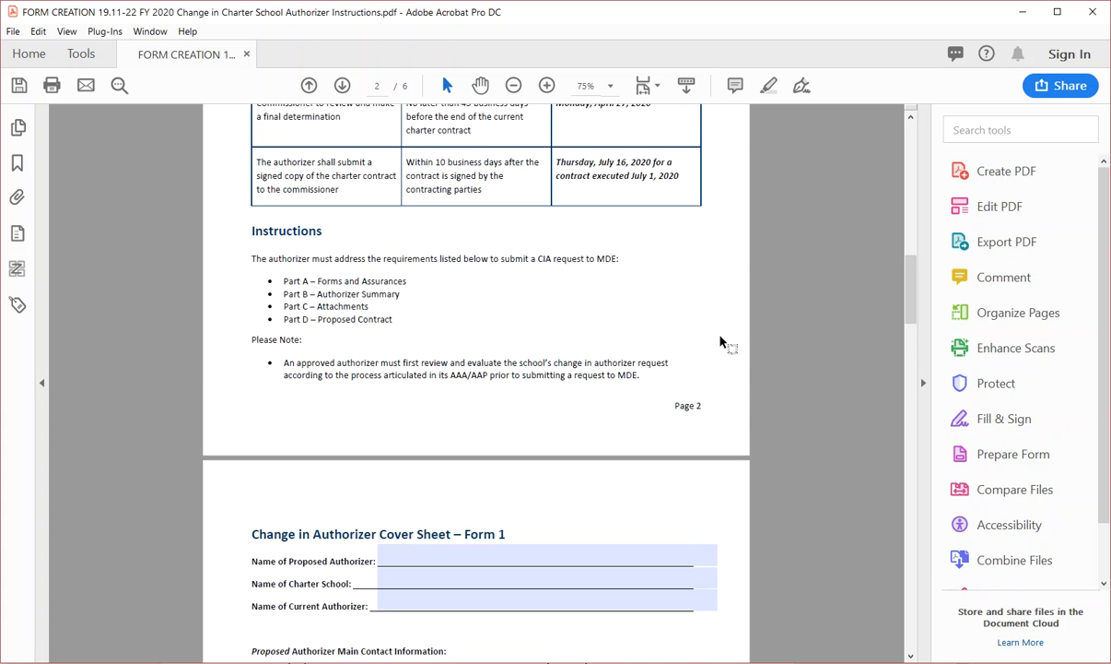
scroll(721, 342, down, 3)
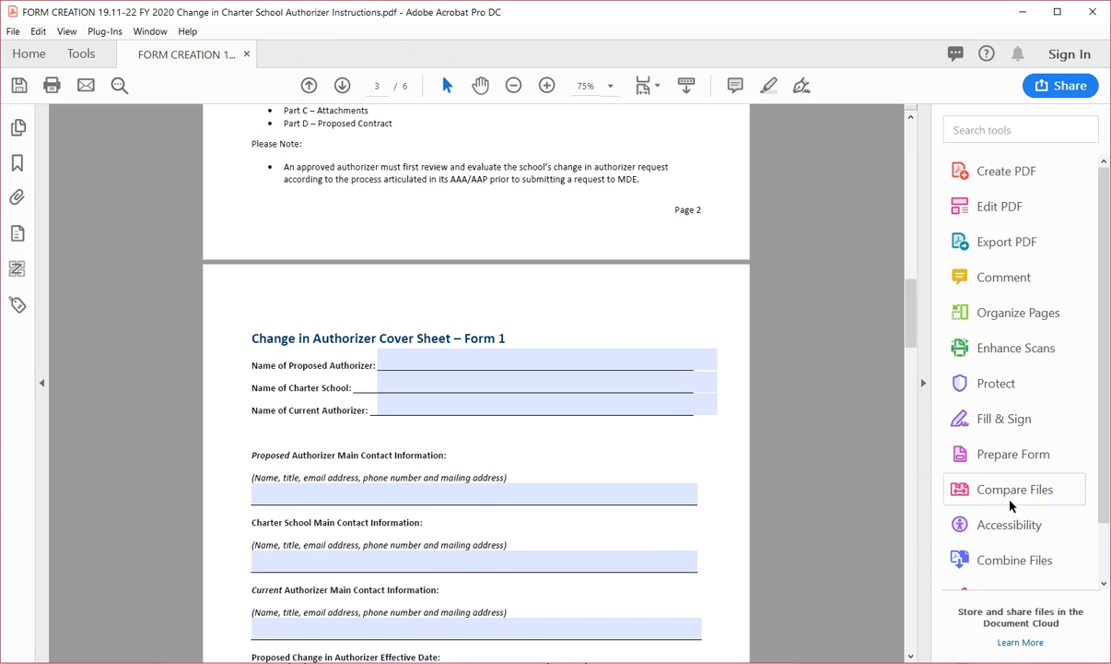
click(1053, 527)
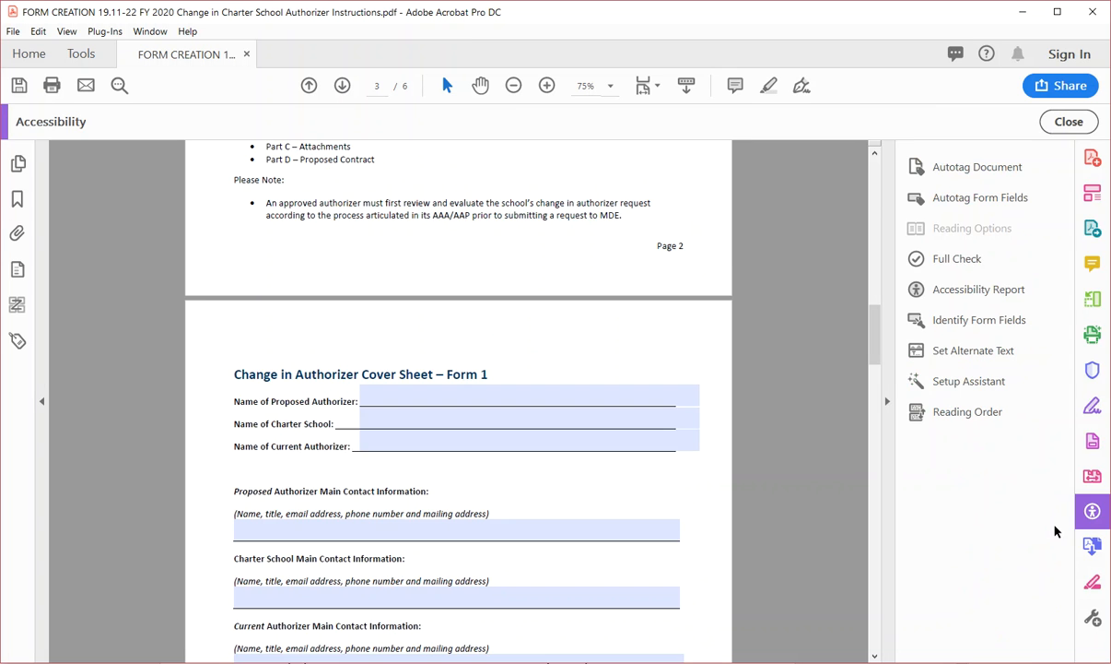
click(980, 262)
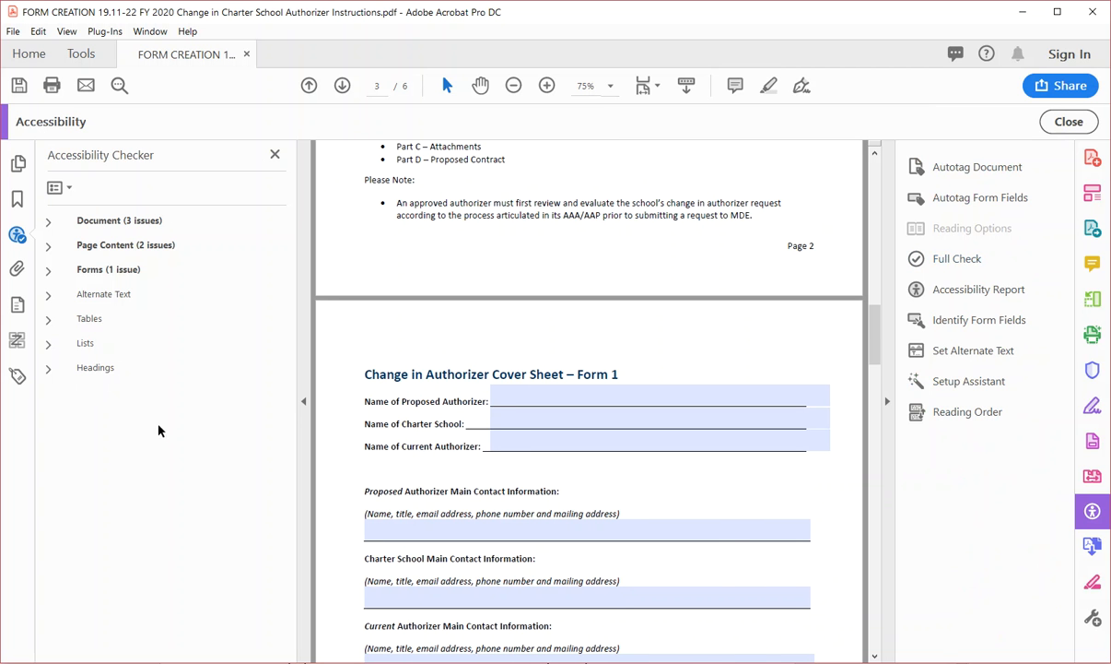
- Fix the document Title issue from the accessibility check results
drag(293, 400, 250, 395)
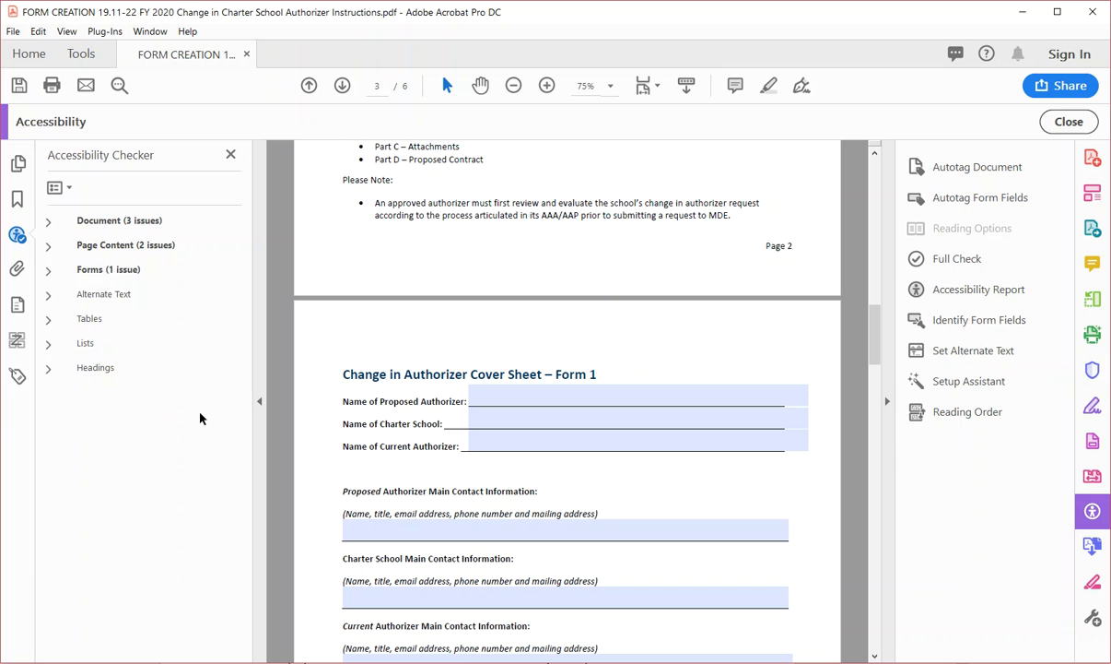
click(48, 222)
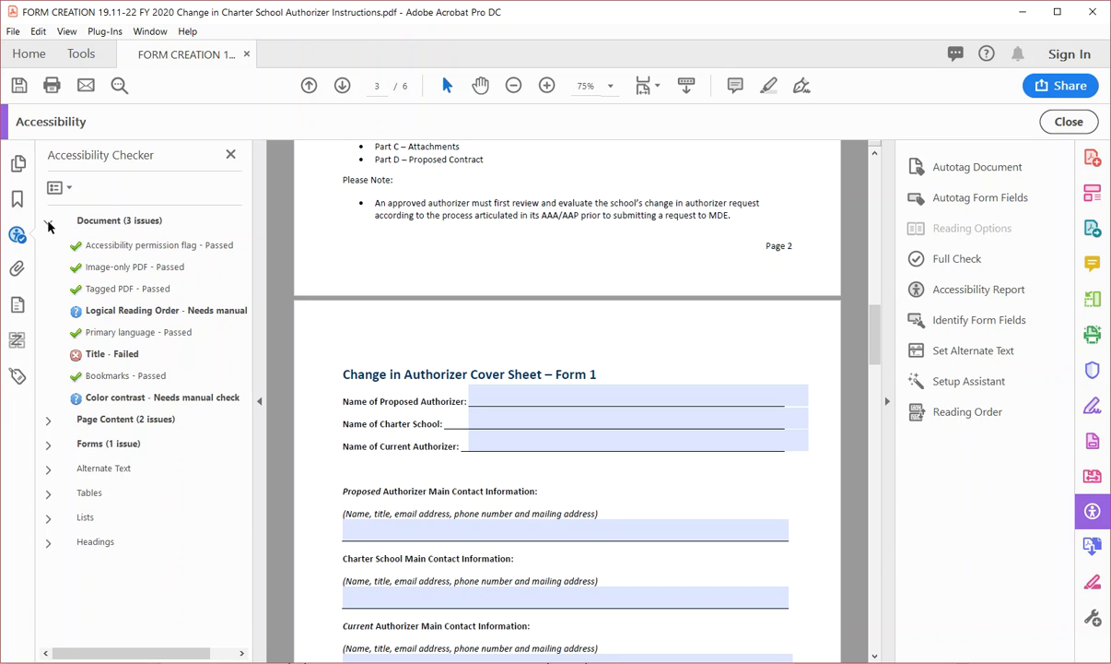
right_click(100, 355)
click(117, 370)
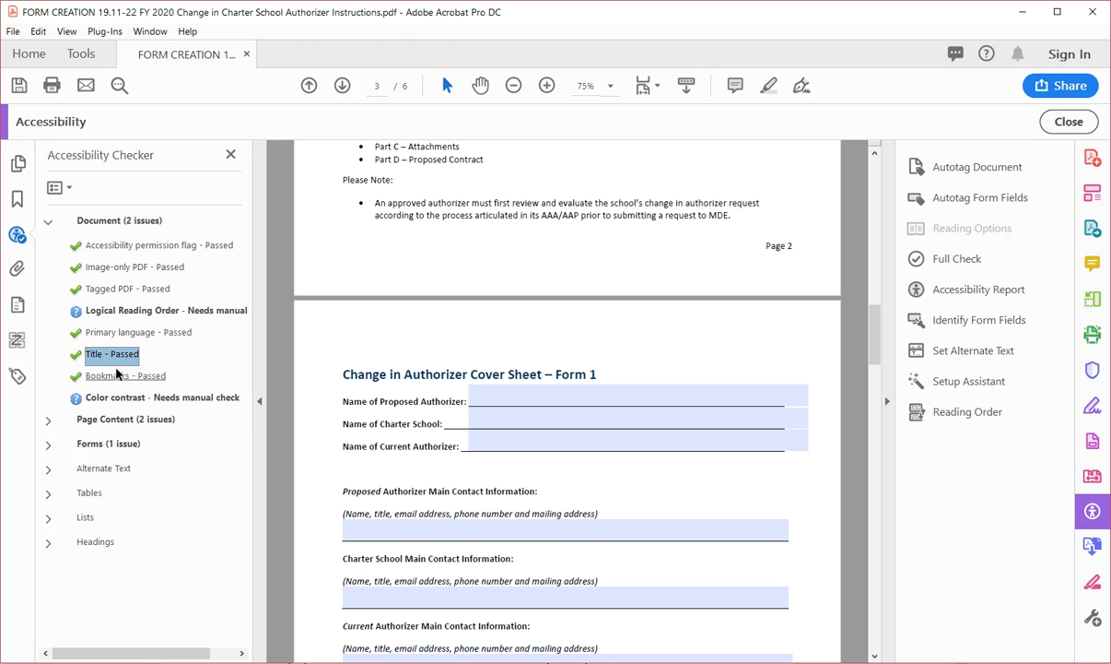
- Examine the Page Content issues and the fields listed under Tagged form fields, locating several of them, including Field 74, in the document
click(48, 221)
click(48, 246)
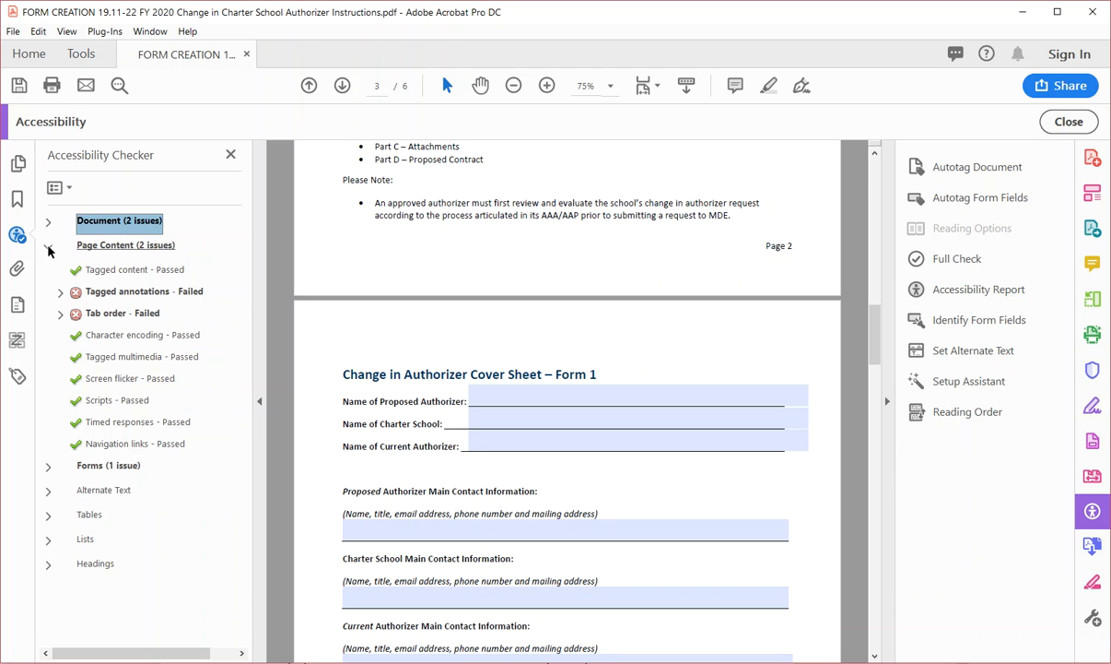
click(60, 293)
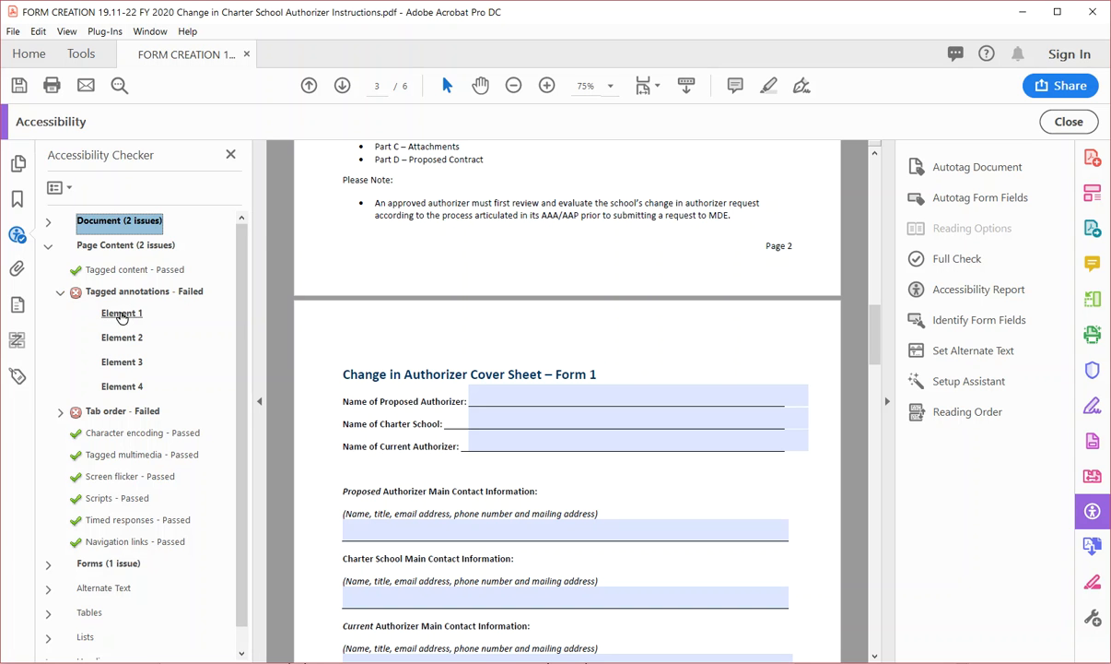
click(61, 293)
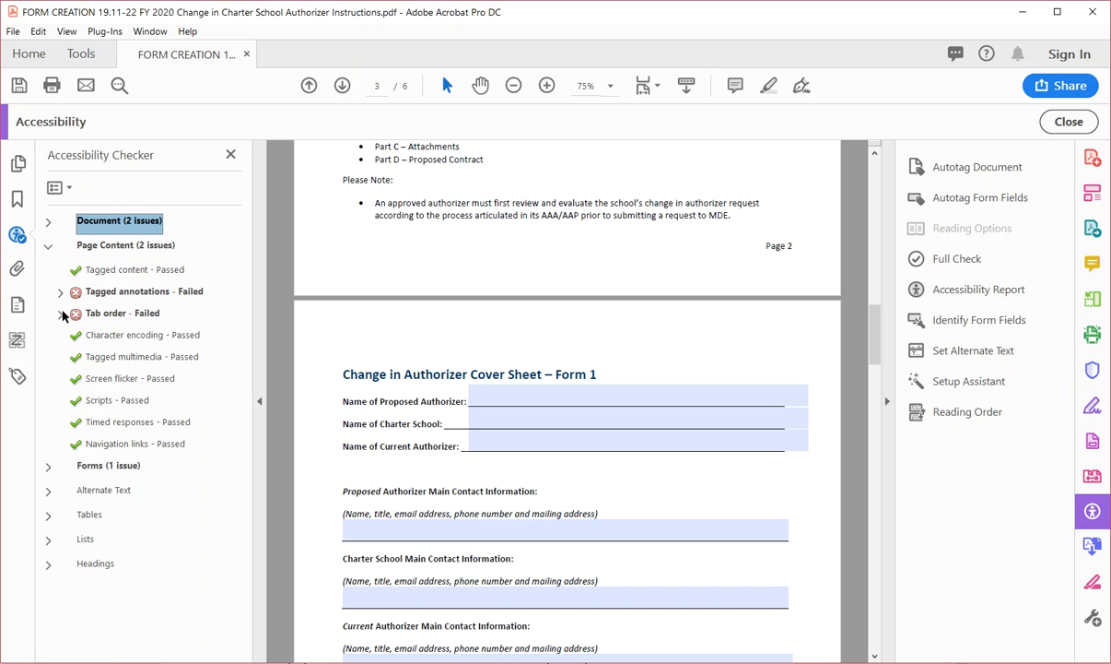
click(48, 245)
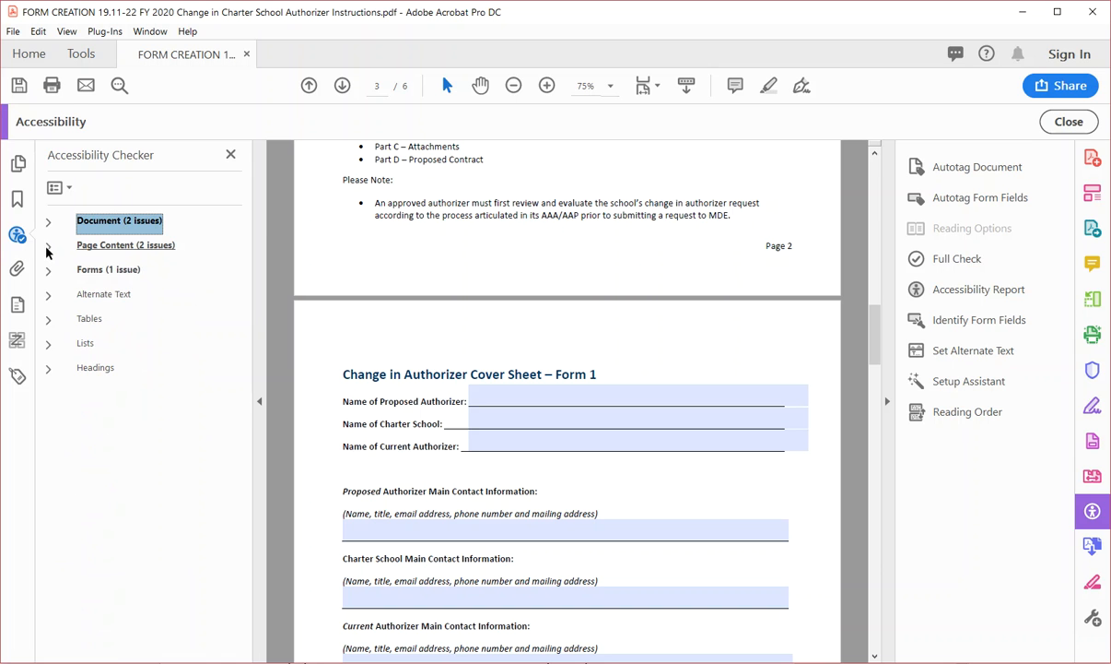
click(48, 269)
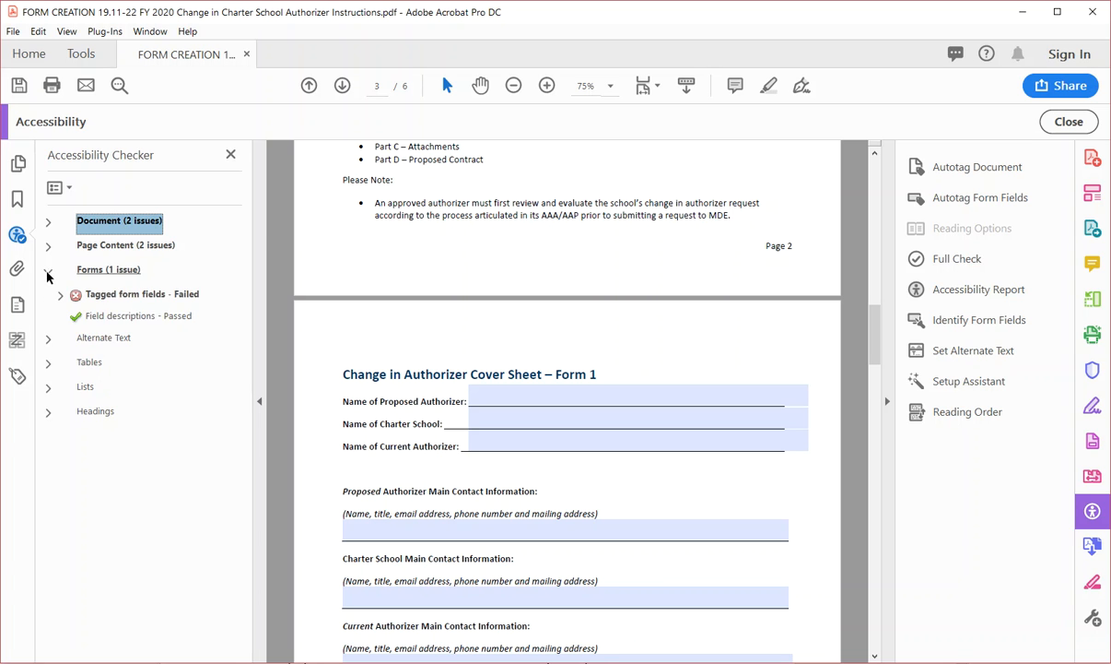
click(60, 294)
click(114, 315)
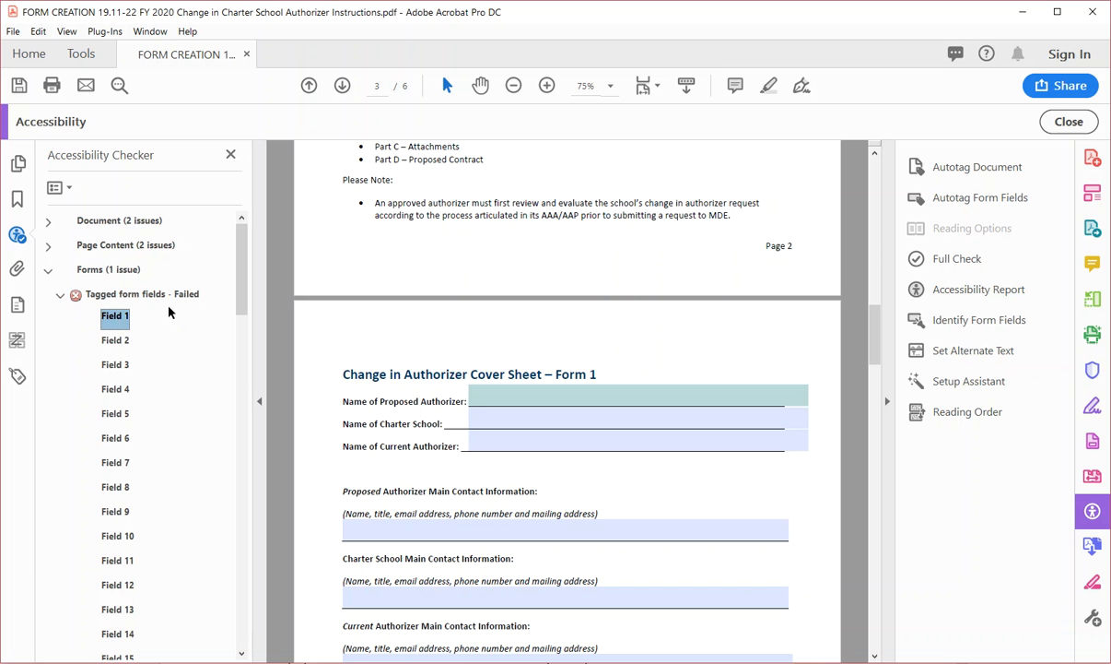
key(Down)
key(Down)
key(Down)
key(Down)
key(Down)
key(Down)
key(Down)
key(Down)
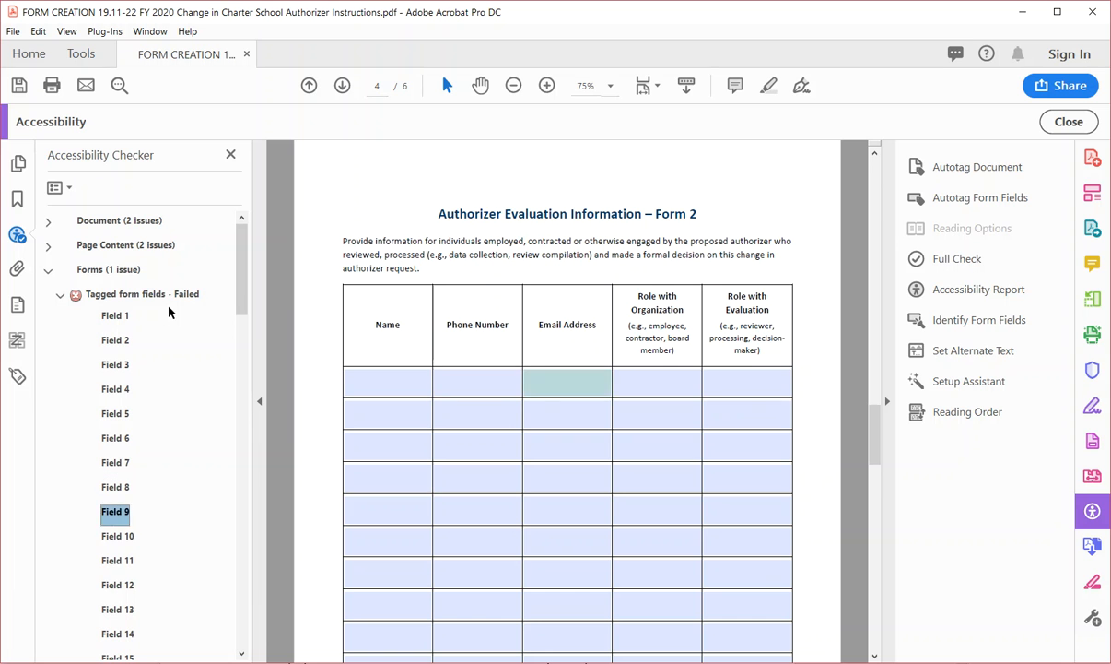
key(Down)
key(Down)
drag(241, 283, 230, 627)
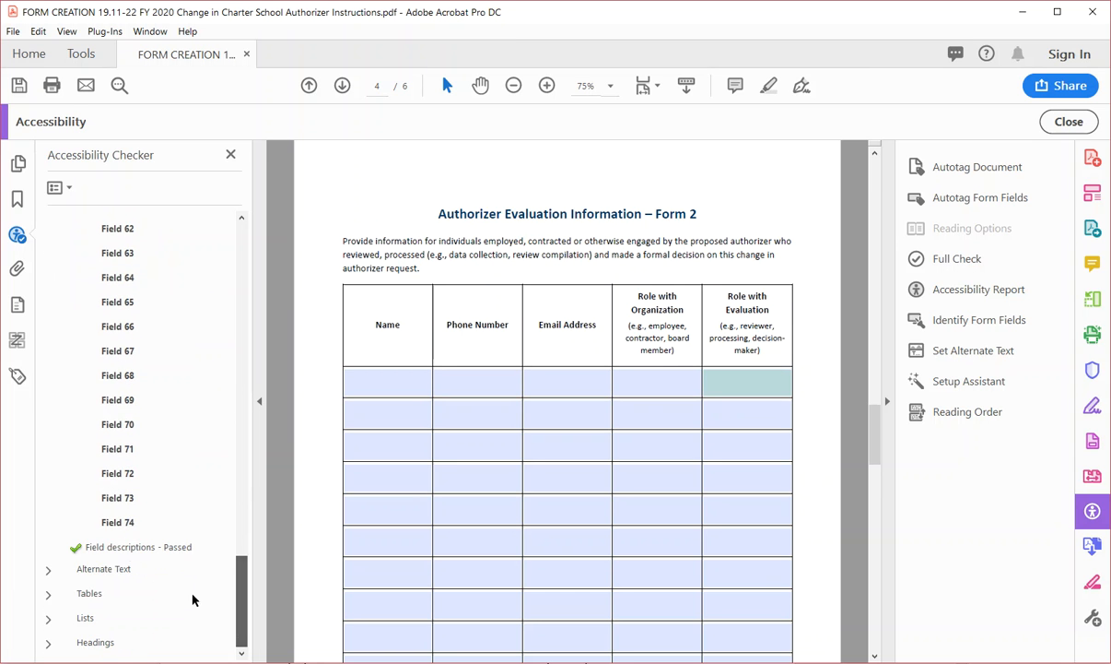
click(117, 522)
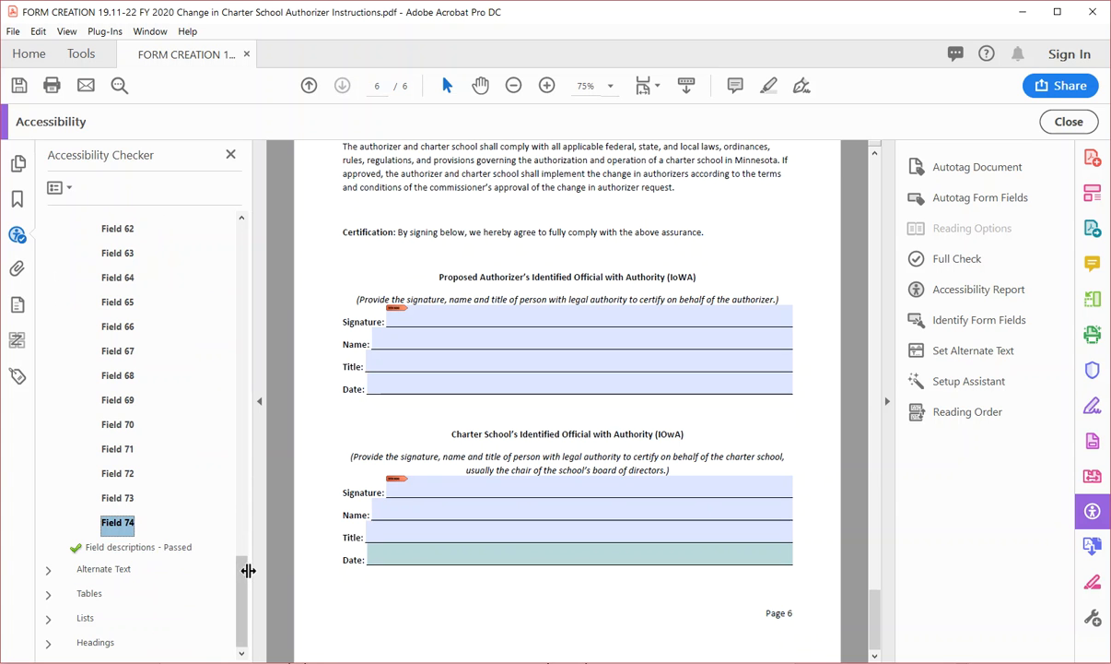
drag(244, 566, 303, 251)
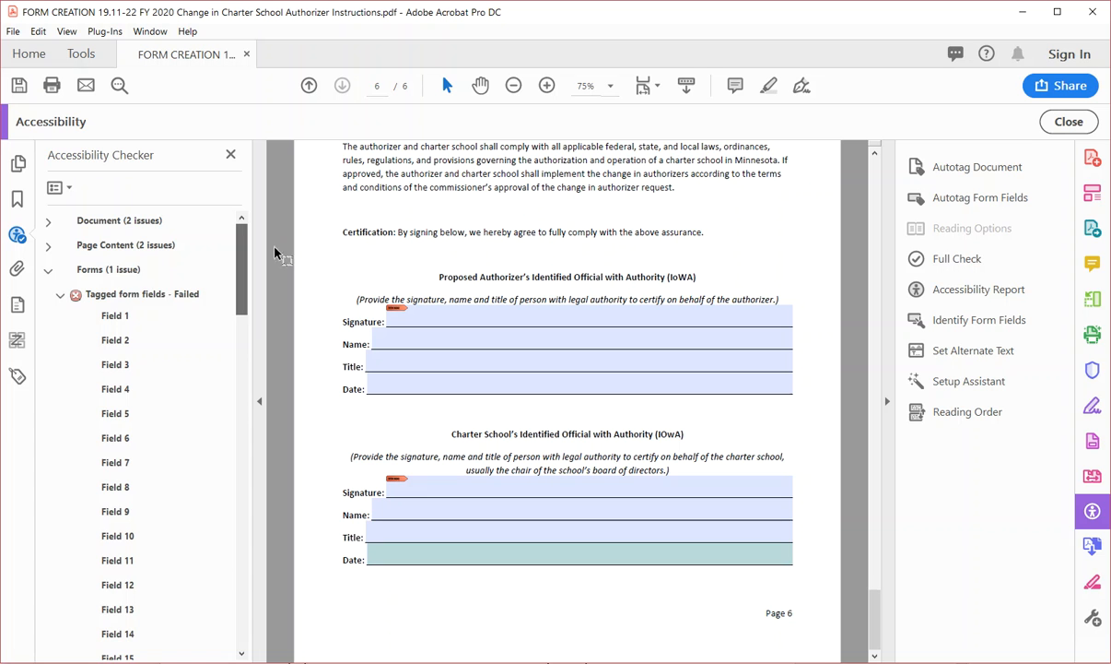
- Delete the document's entire tag tree from its root
click(20, 377)
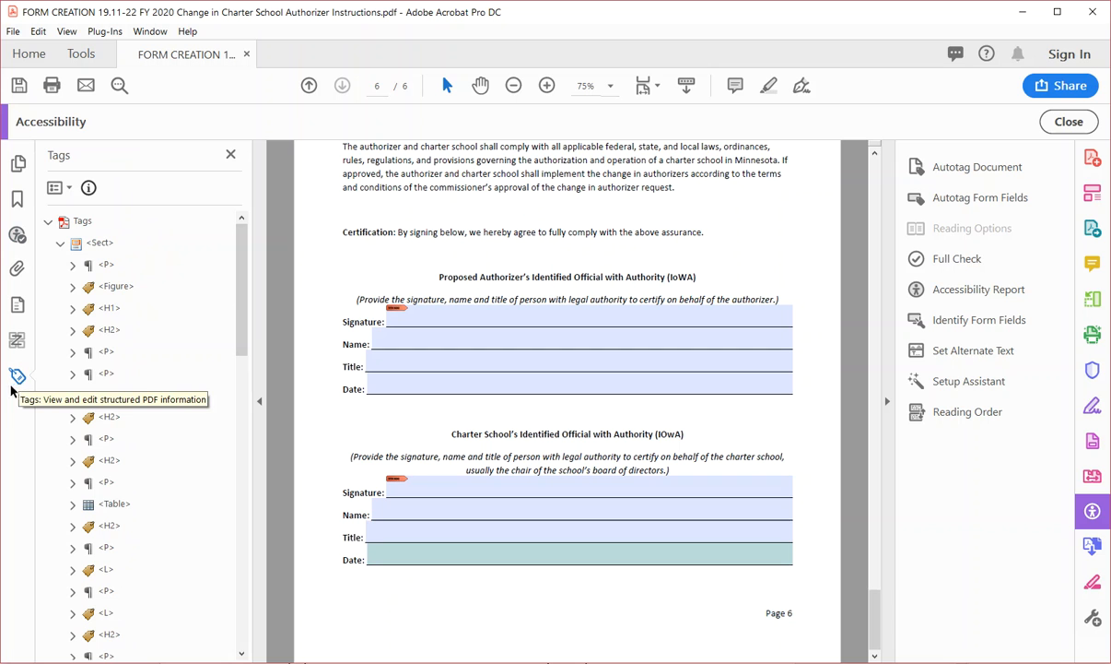
click(48, 221)
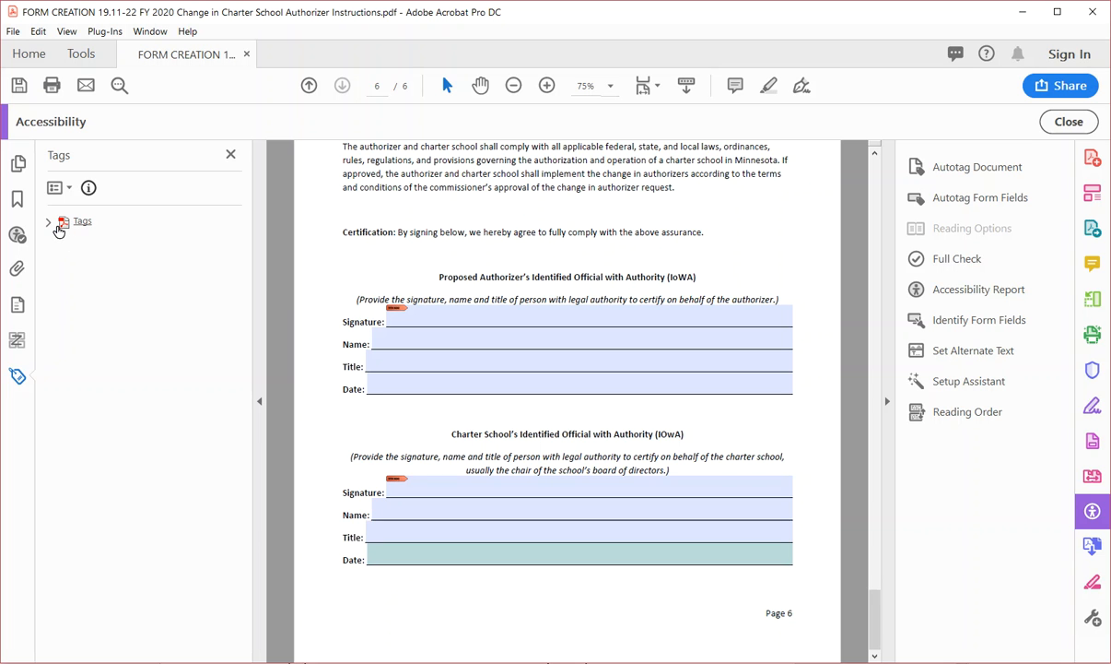
click(85, 223)
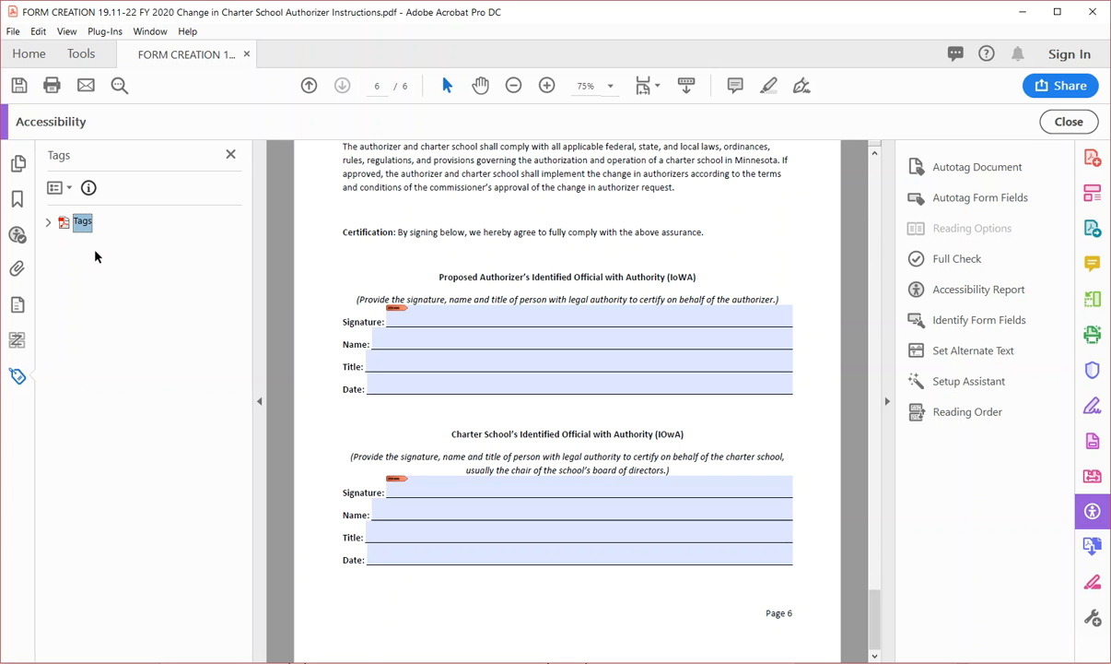
key(Delete)
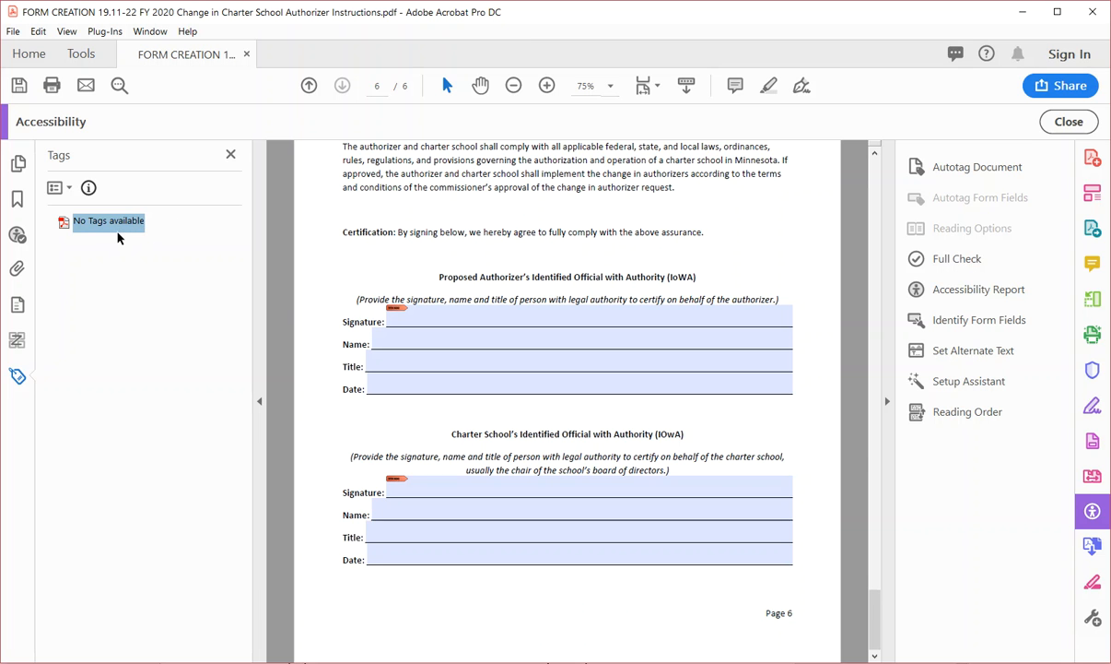
- Autotag the document and rerun the full accessibility check, reviewing the Forms and Document results
click(1017, 171)
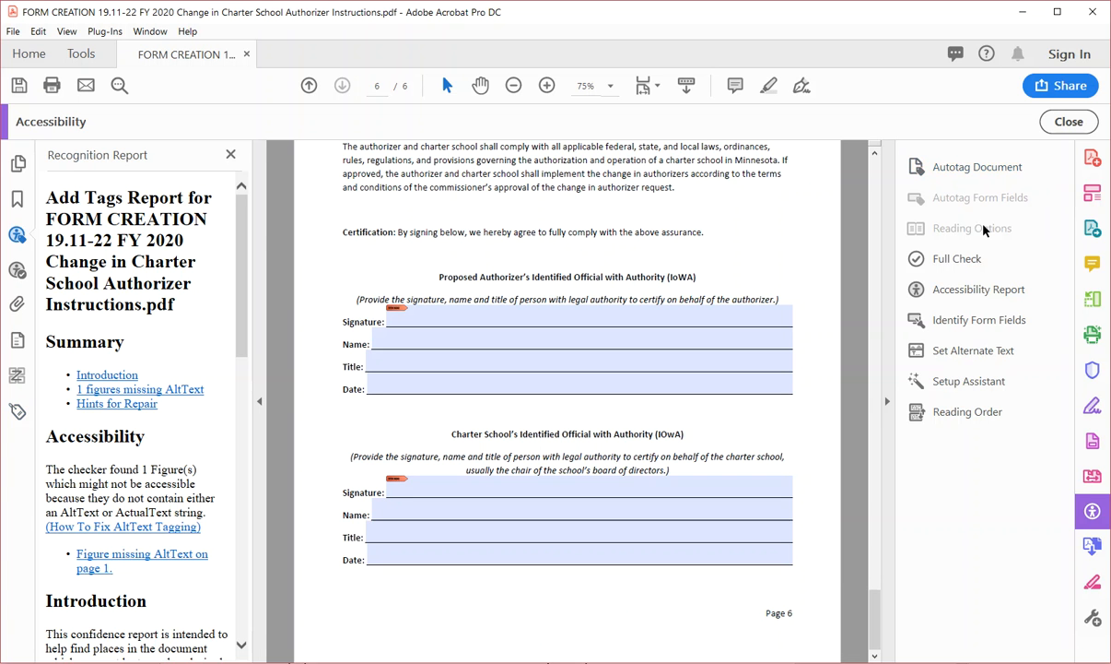
click(974, 263)
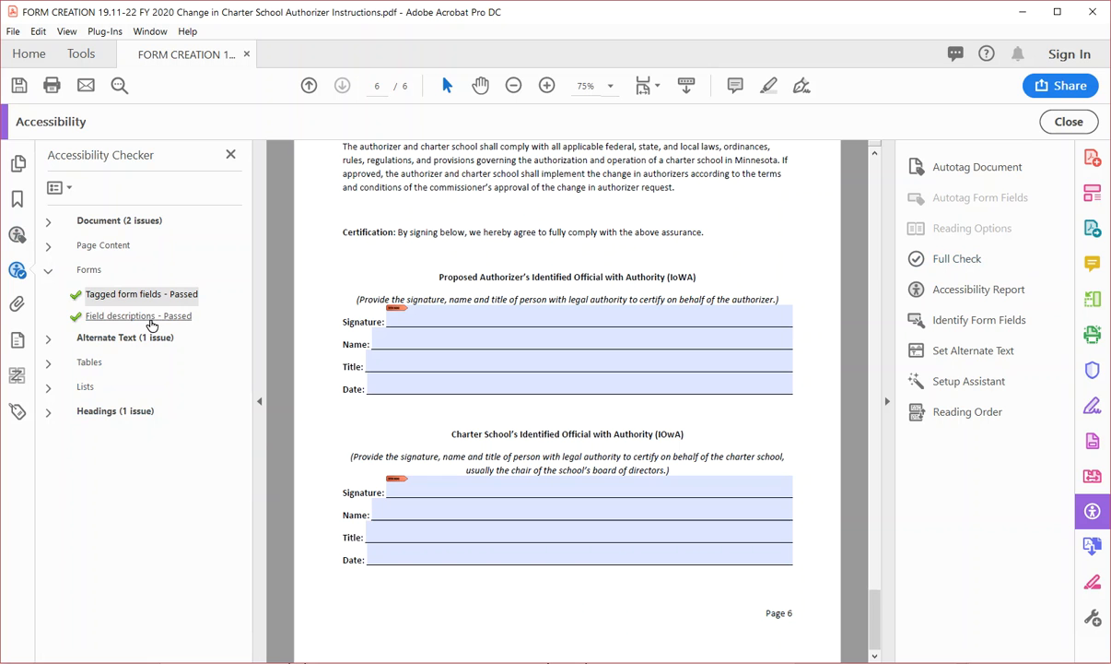
click(48, 269)
click(48, 269)
click(47, 222)
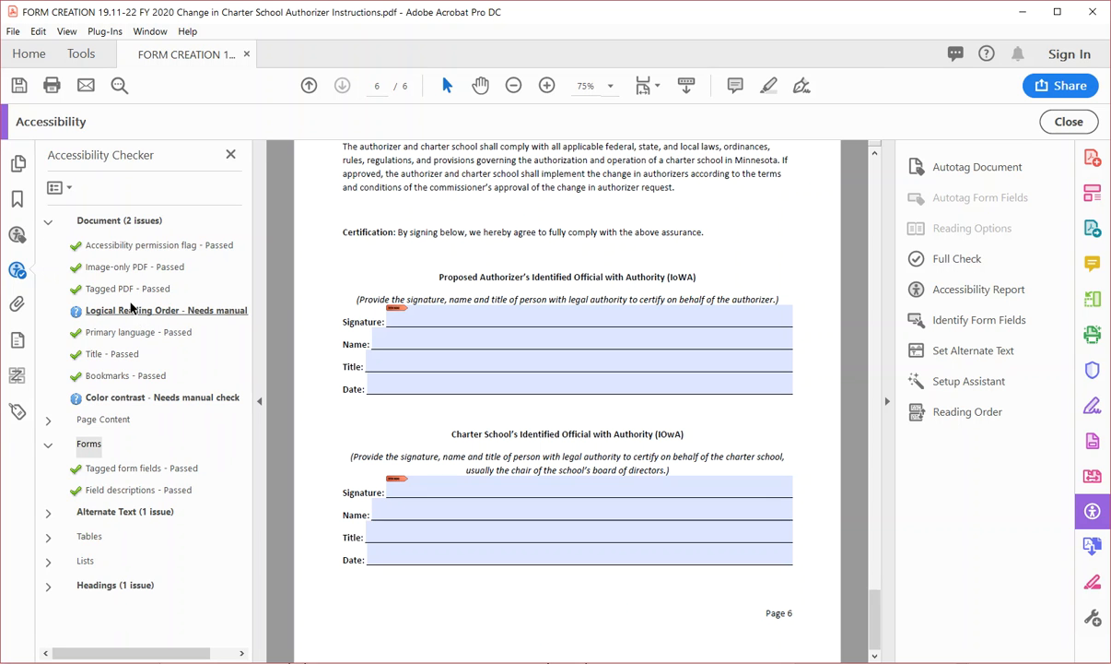
click(48, 221)
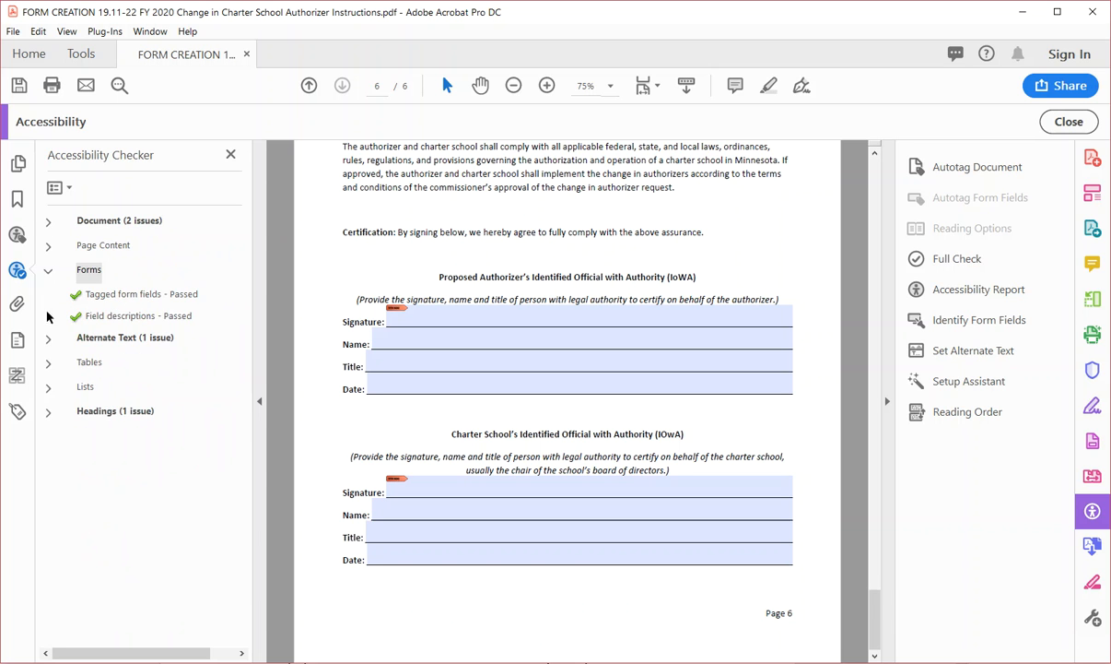
- Fix the failed figure alternate text by giving the logo the alternate text "Minnesota Department of Education"
click(48, 270)
click(48, 294)
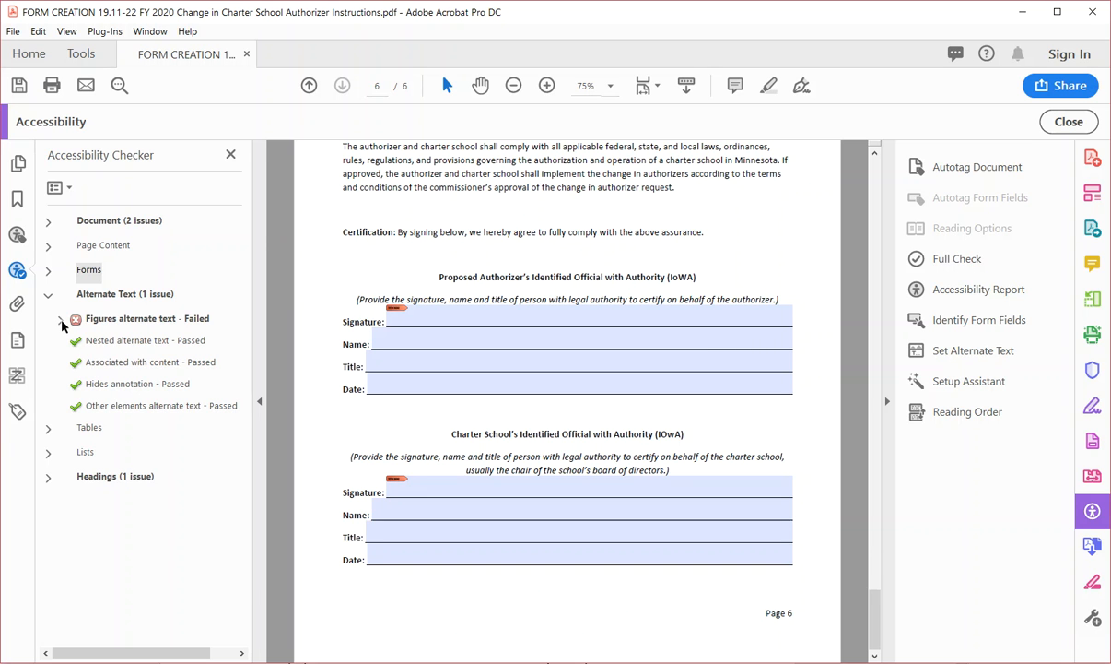
click(60, 320)
click(115, 341)
right_click(113, 341)
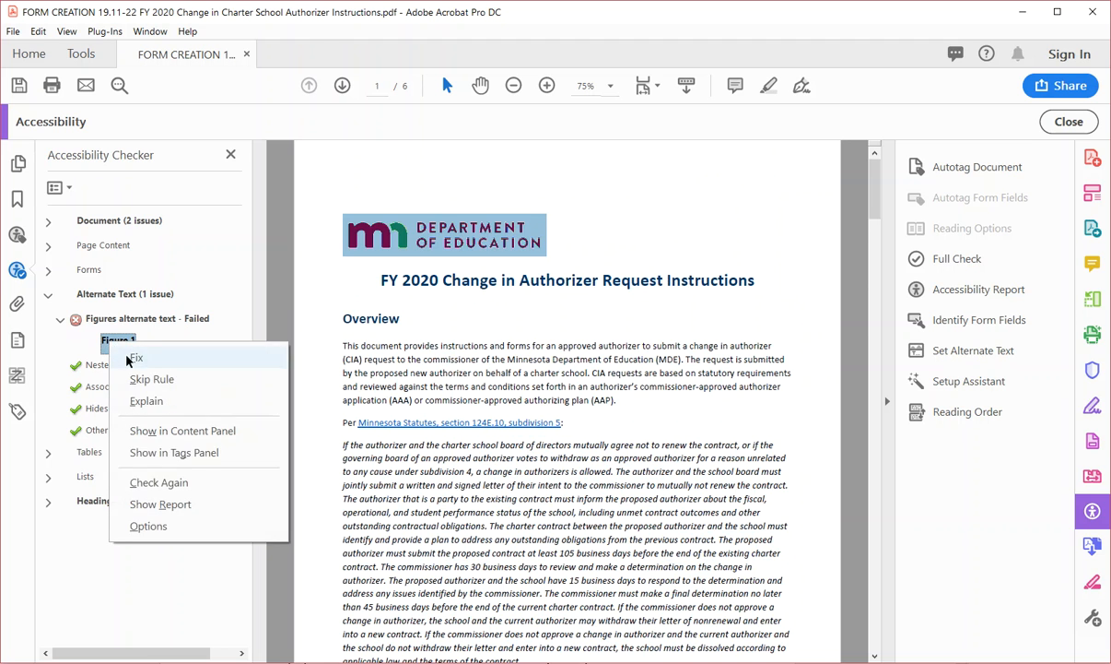
click(135, 357)
text(Minnesota Depa)
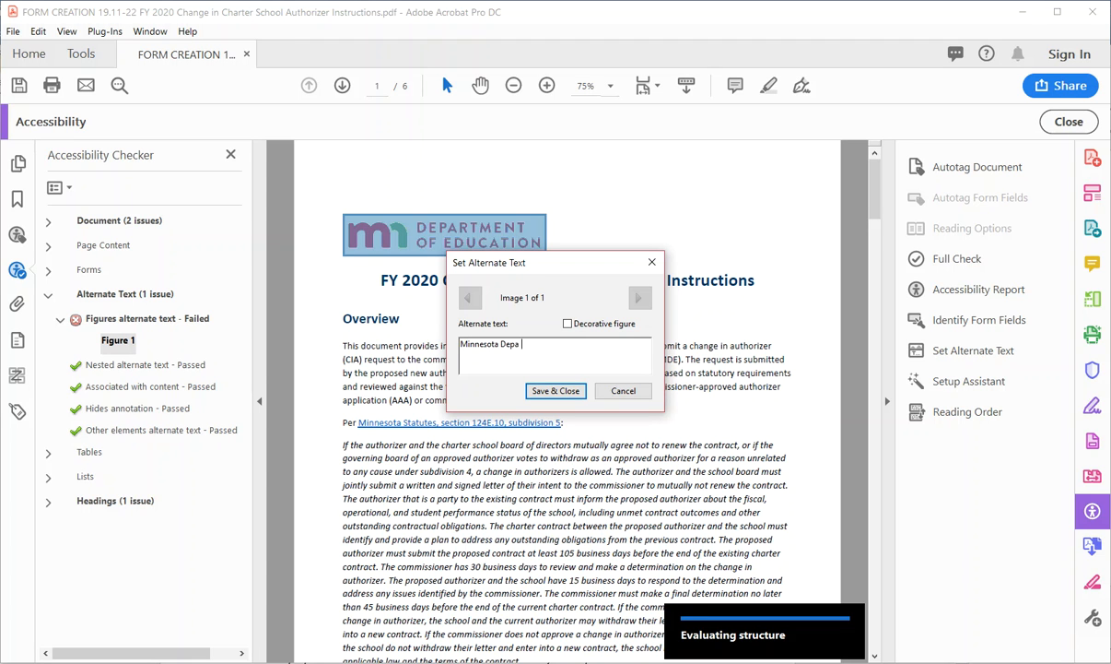
text(rtment of Education)
click(573, 389)
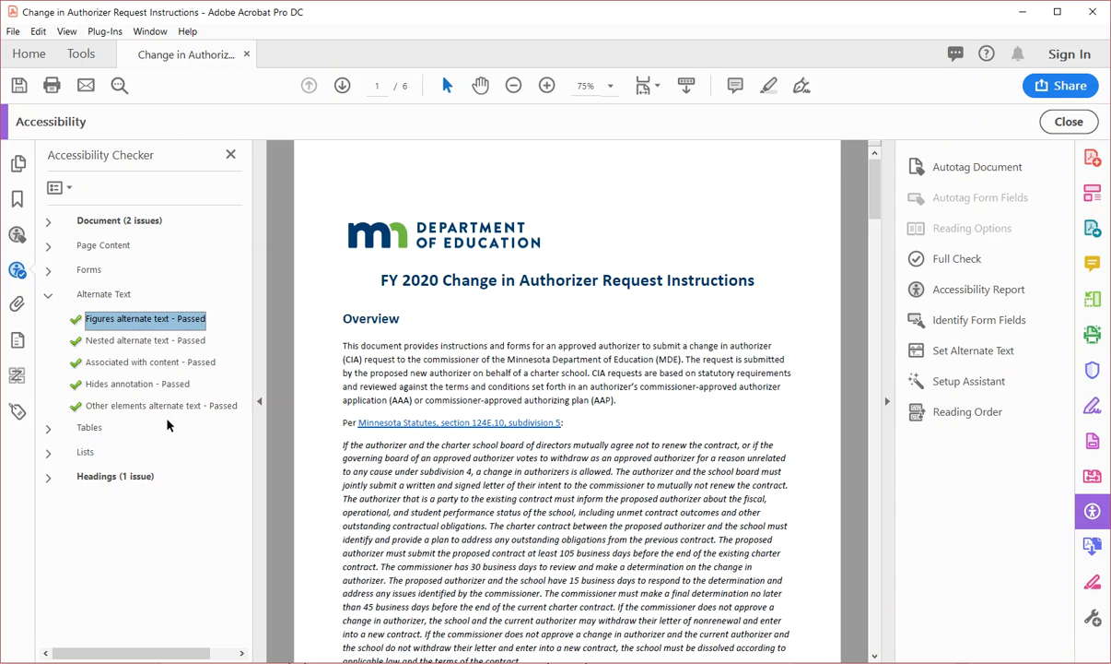
click(48, 296)
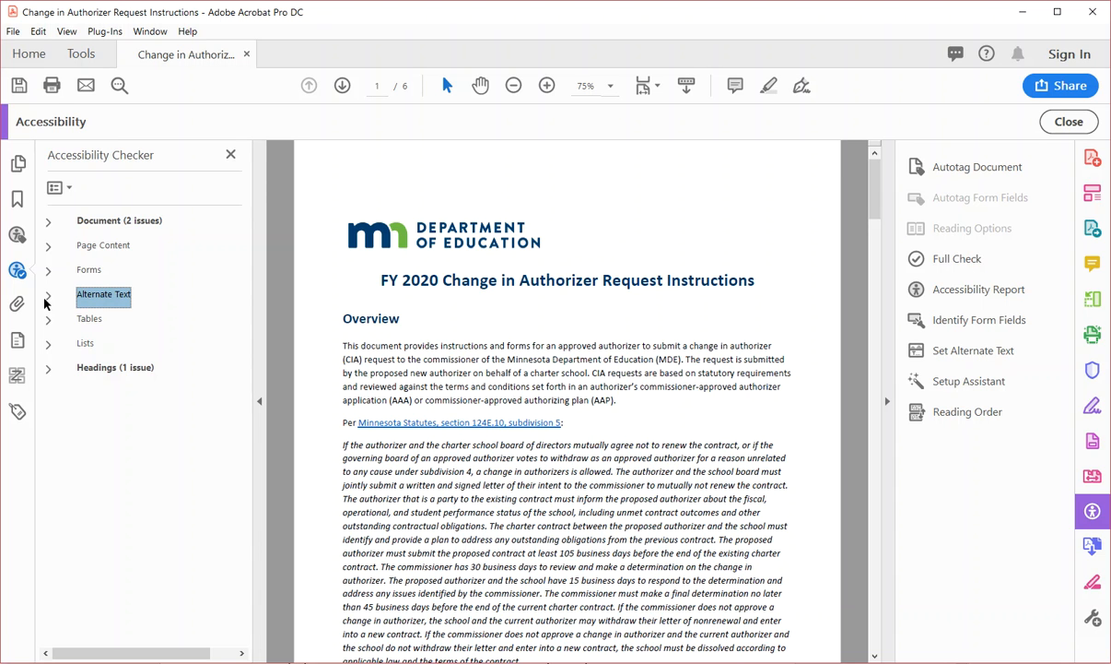
- Locate the element failing Appropriate nesting in the tag tree and change the document title's tag to H1
click(48, 369)
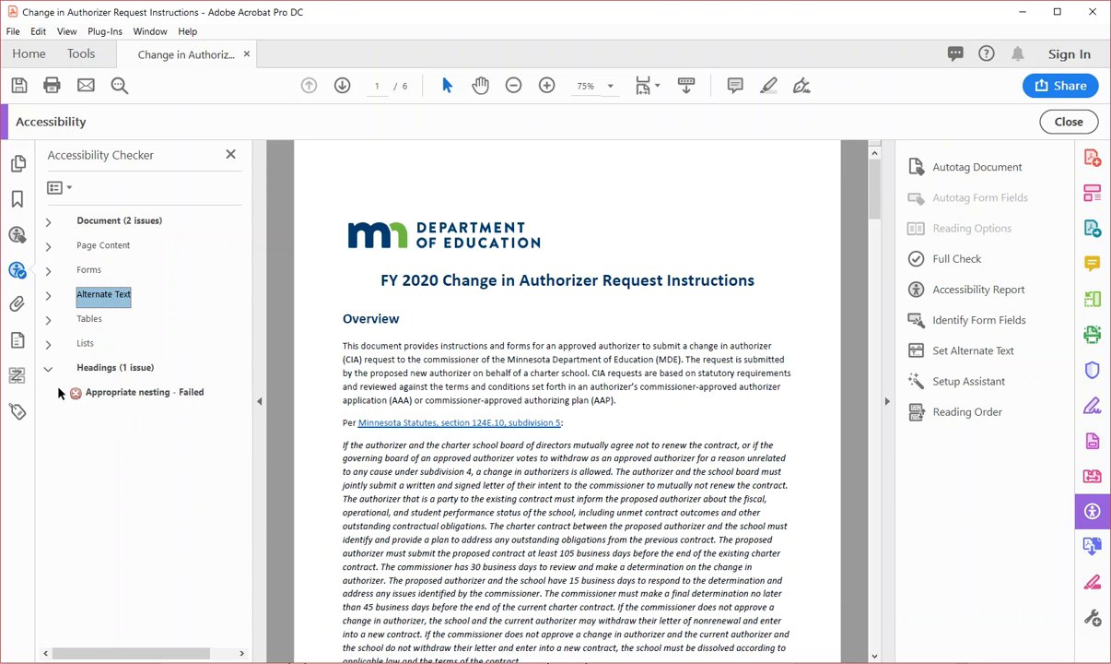
click(61, 392)
click(129, 416)
right_click(132, 419)
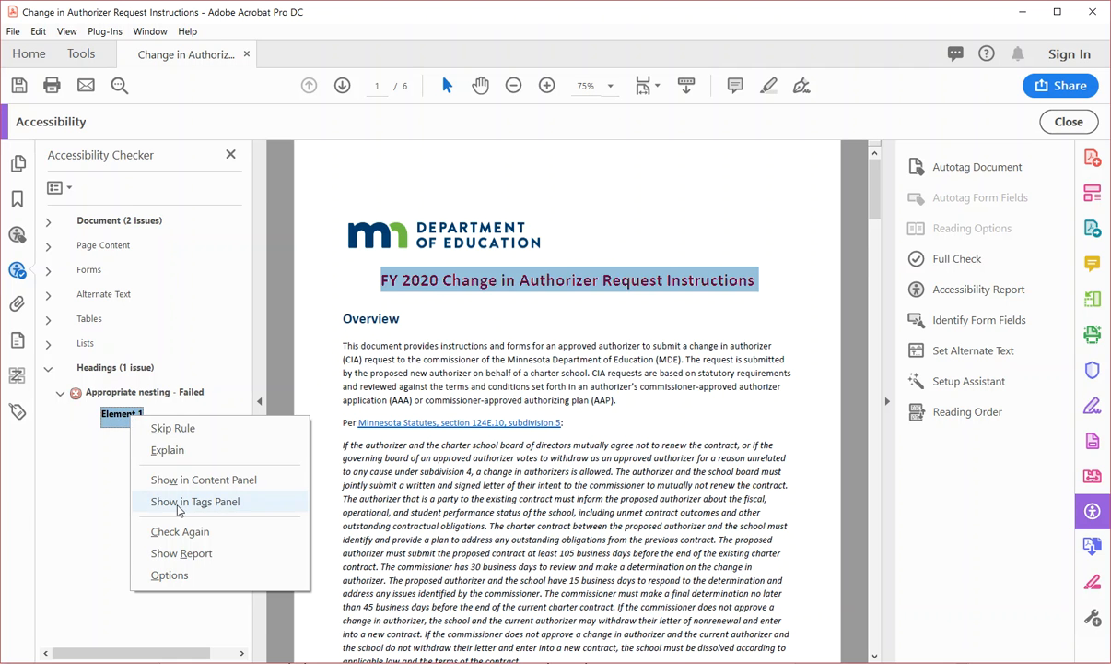
click(177, 503)
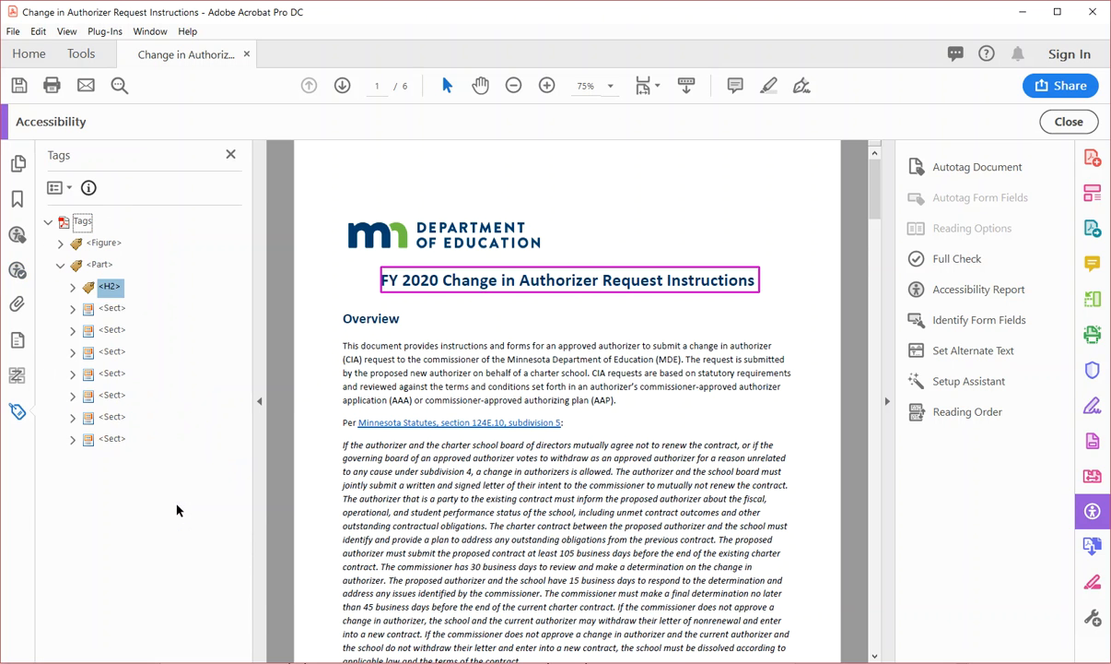
click(111, 288)
click(118, 289)
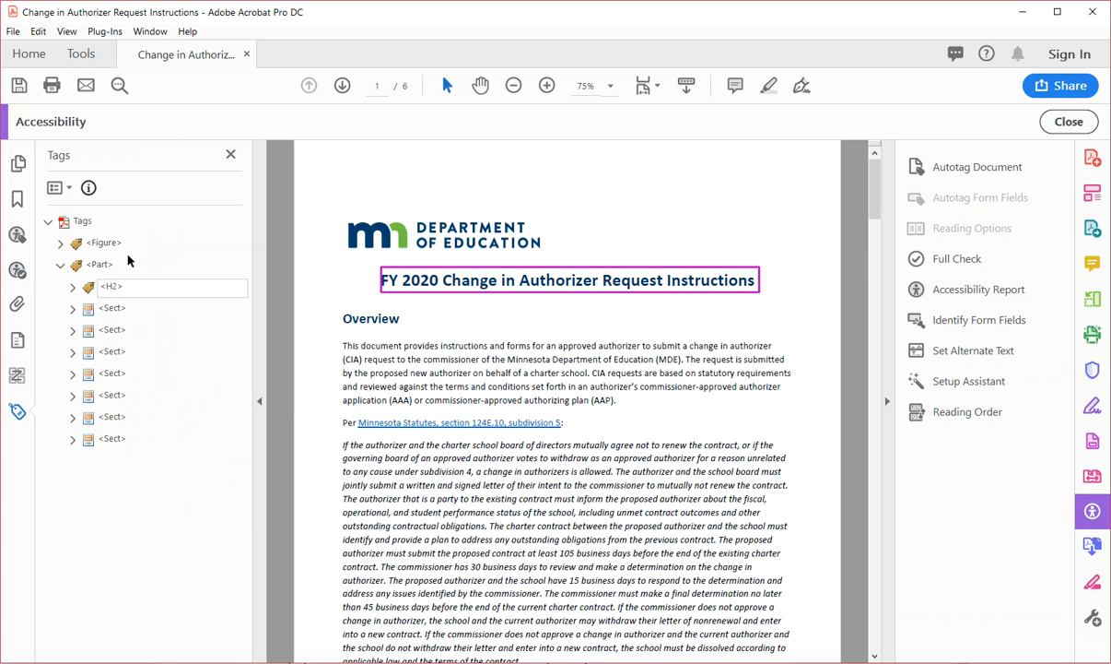
key(BackSpace)
text(1)
- Change the tag of the Overview heading in the first section to H2
click(72, 310)
click(123, 330)
click(127, 333)
click(131, 330)
text(H2>)
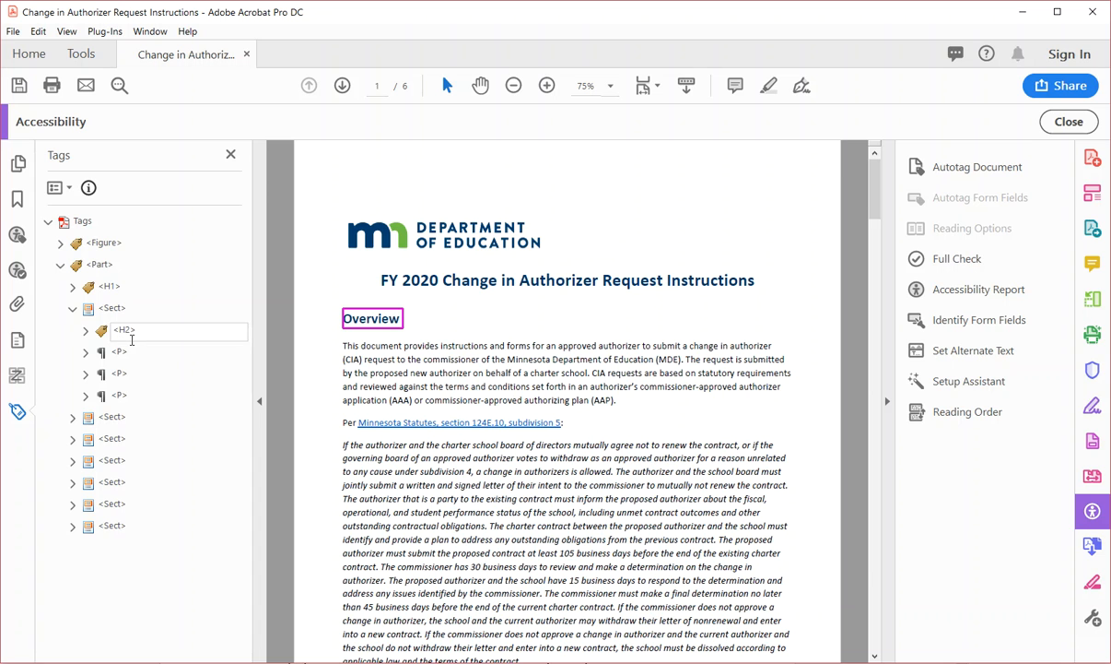
key(Return)
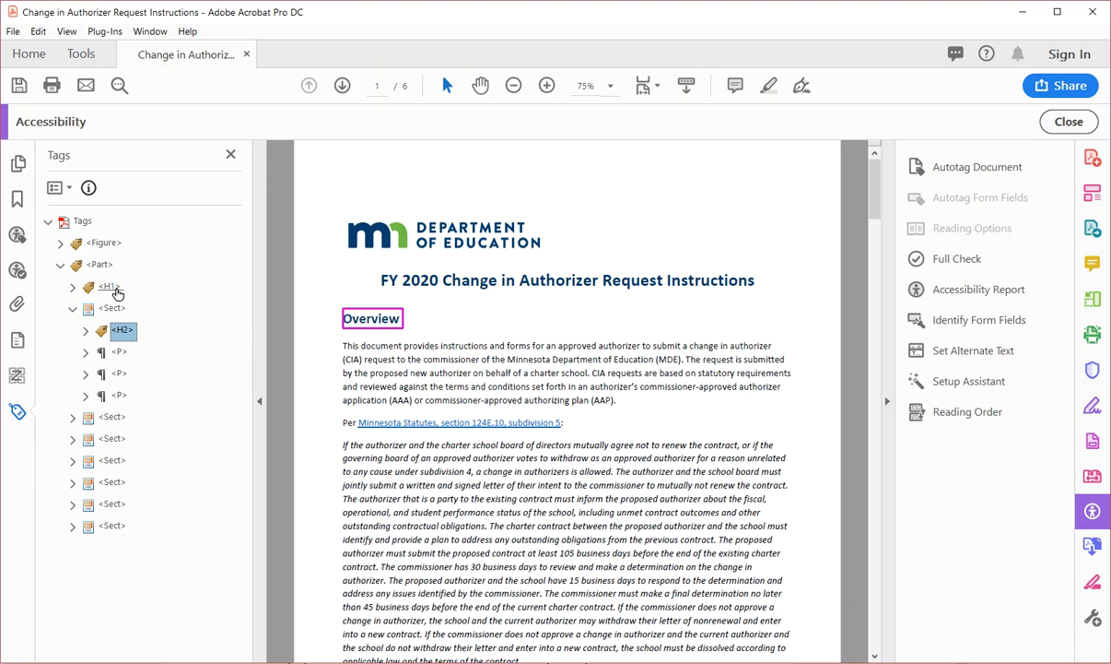
- Recheck the Appropriate nesting rule in the Headings results of the accessibility check
click(18, 271)
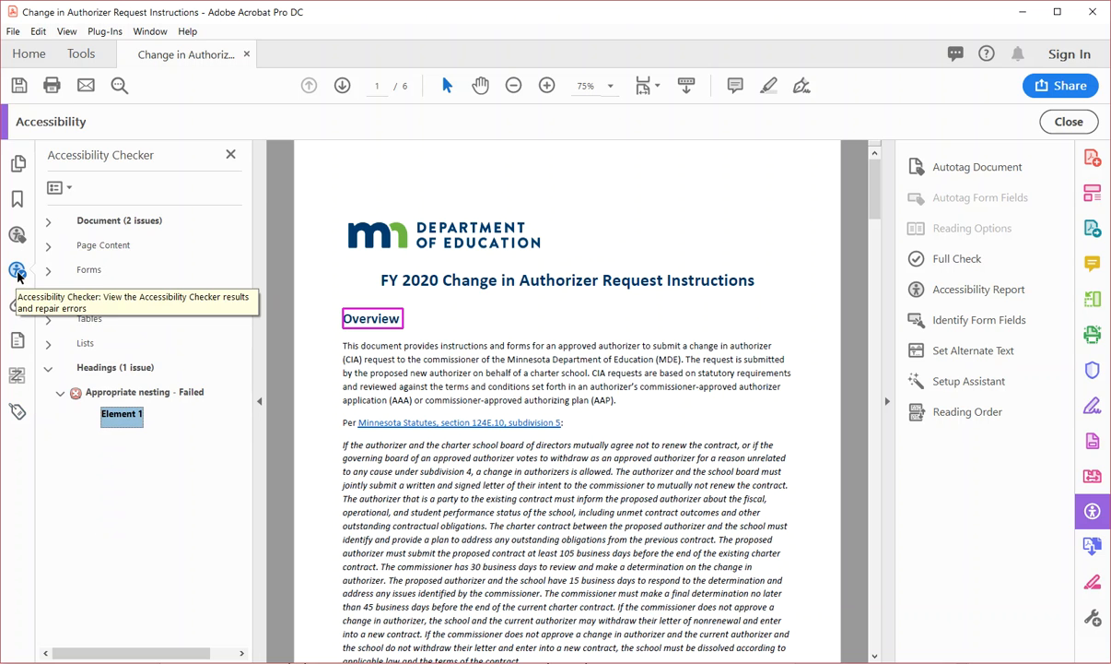
right_click(148, 392)
click(197, 455)
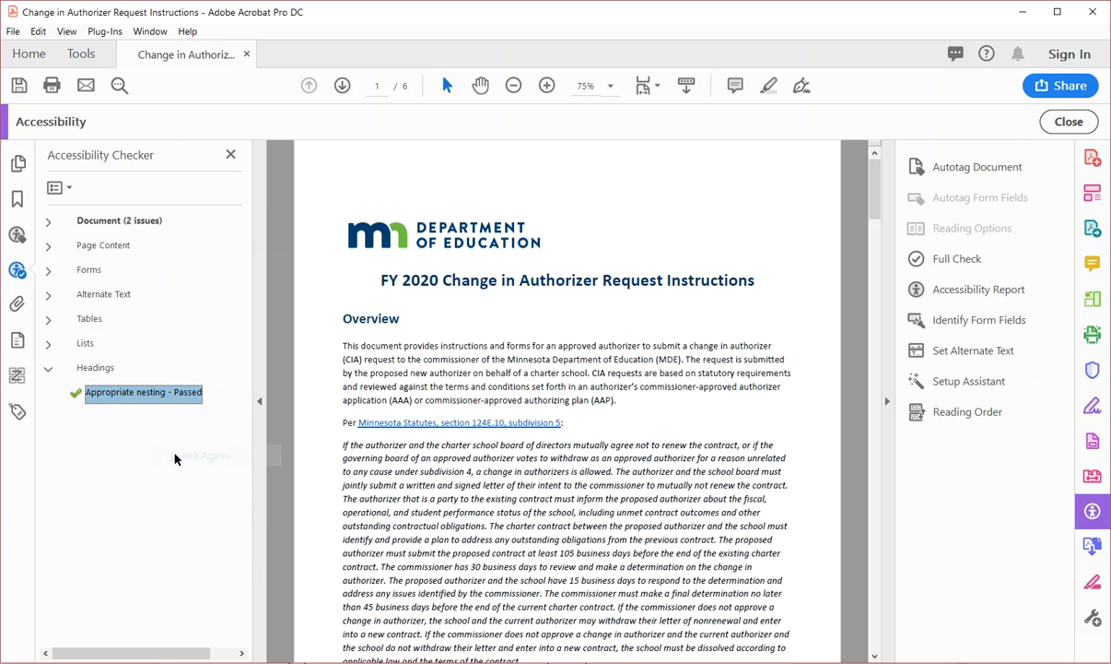
click(46, 368)
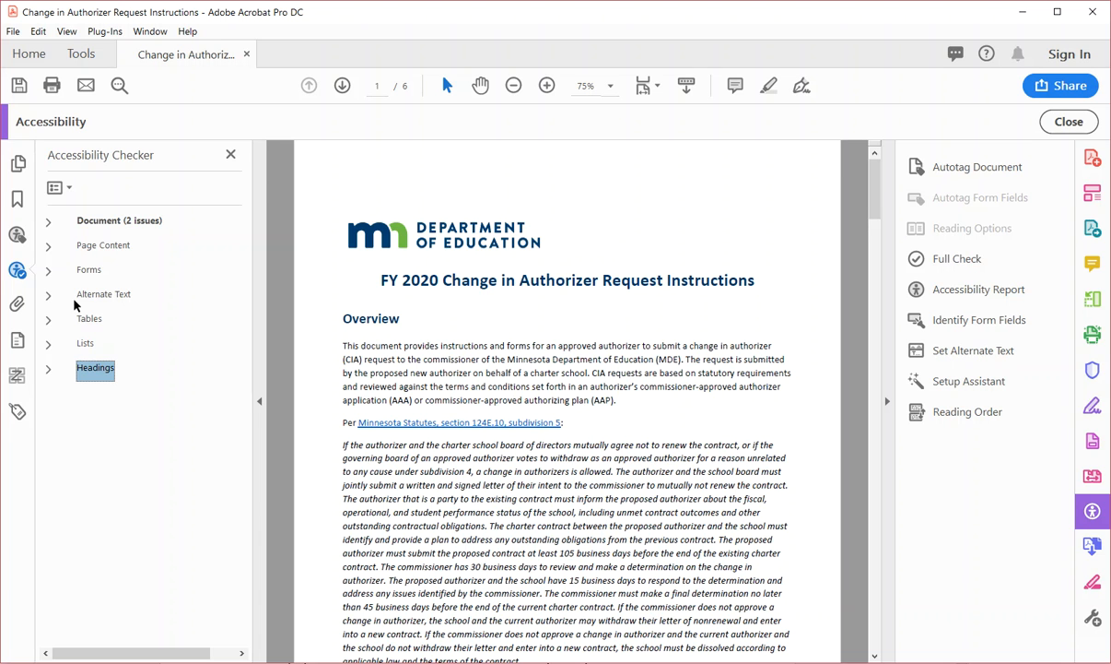
- Examine the tags of the remaining sections, including the Instructions heading, the conflicts-of-interest form field and the Form 3 name paragraph
click(17, 411)
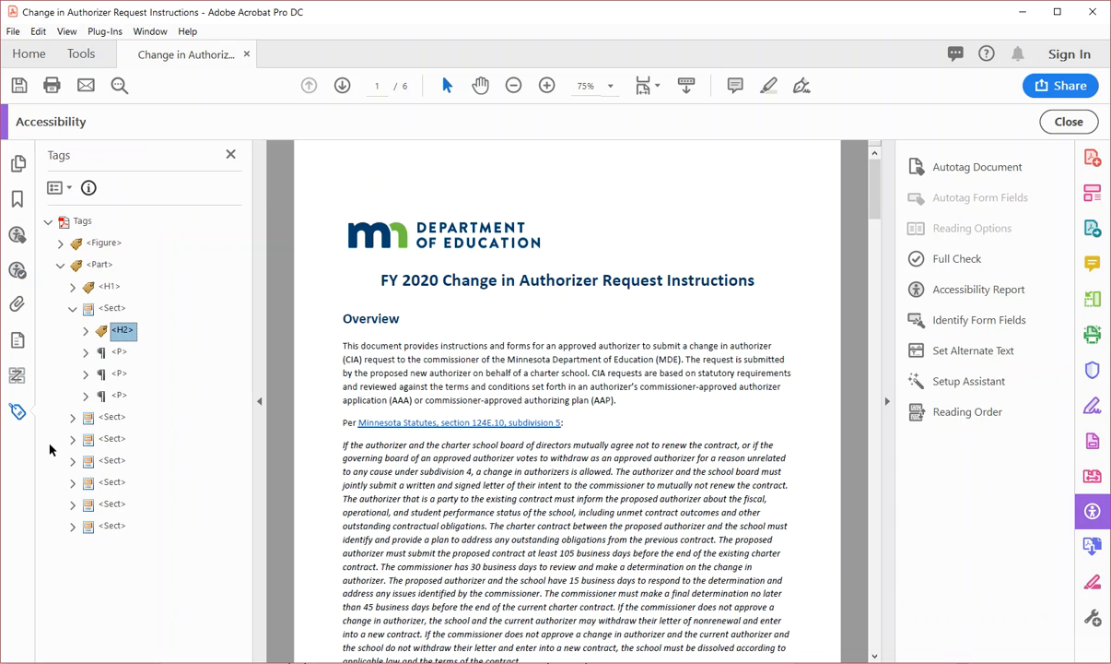
click(72, 460)
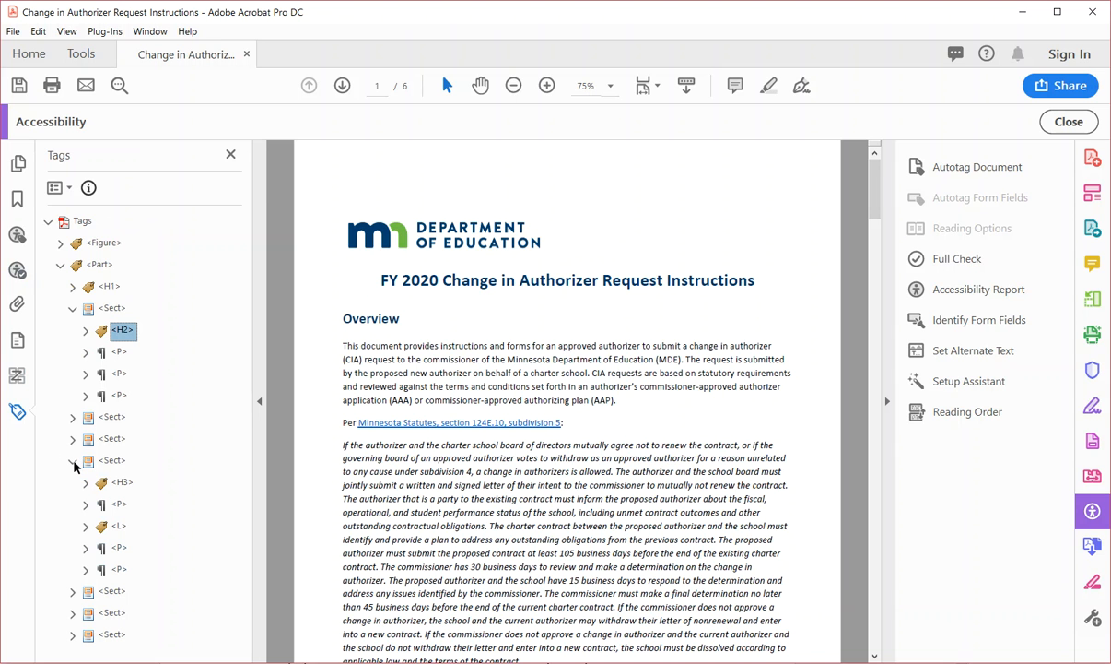
click(124, 485)
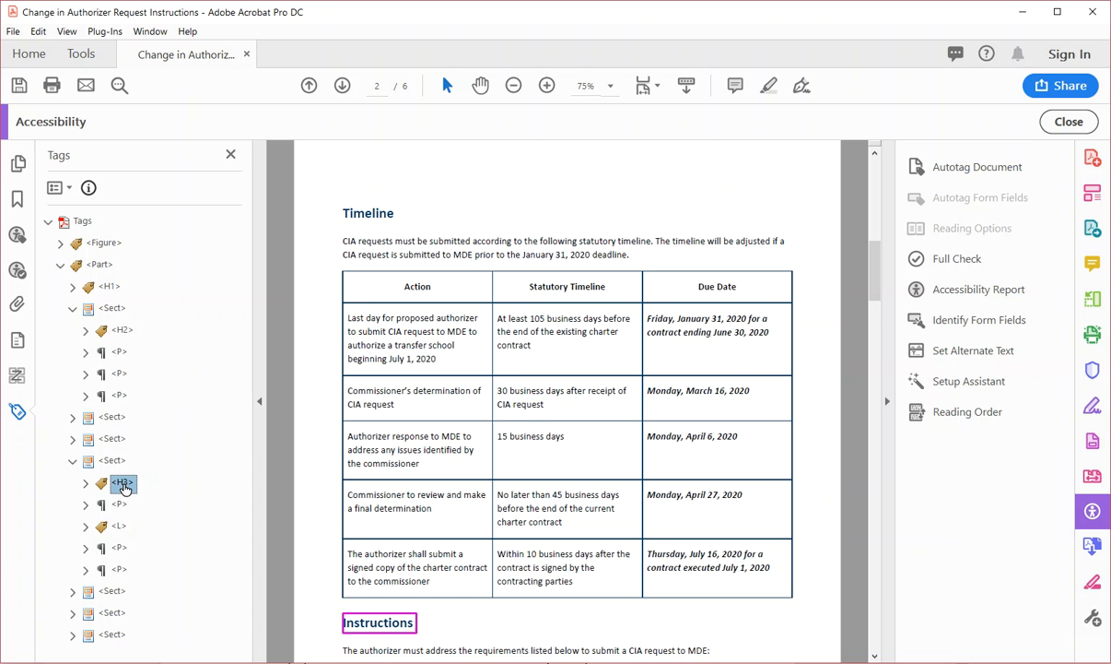
click(73, 591)
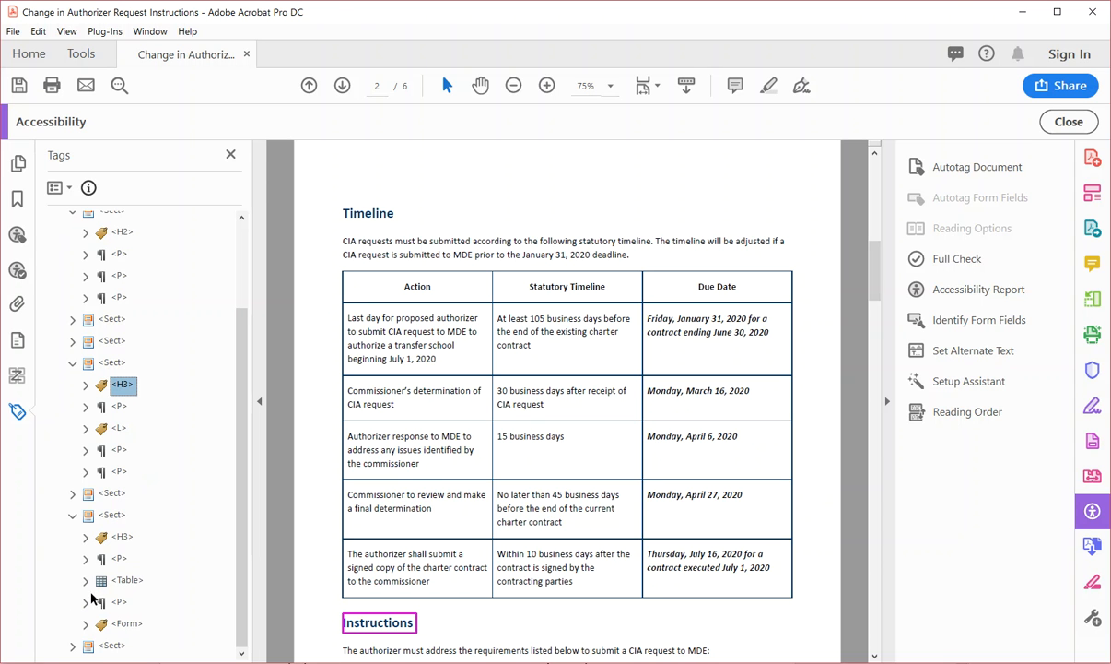
click(88, 623)
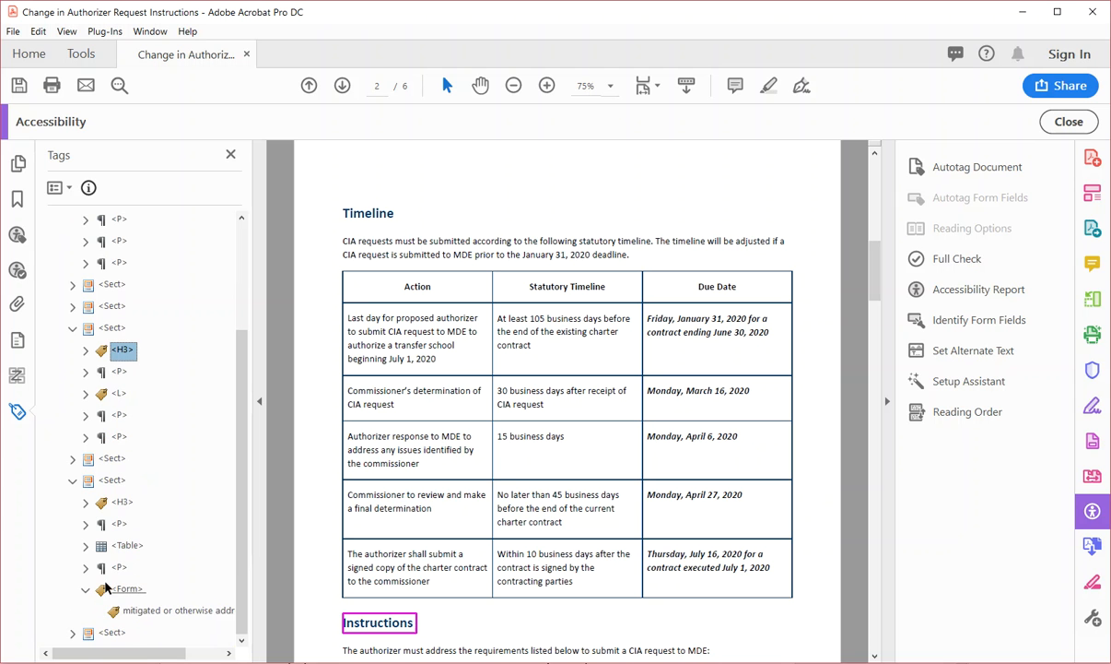
click(142, 613)
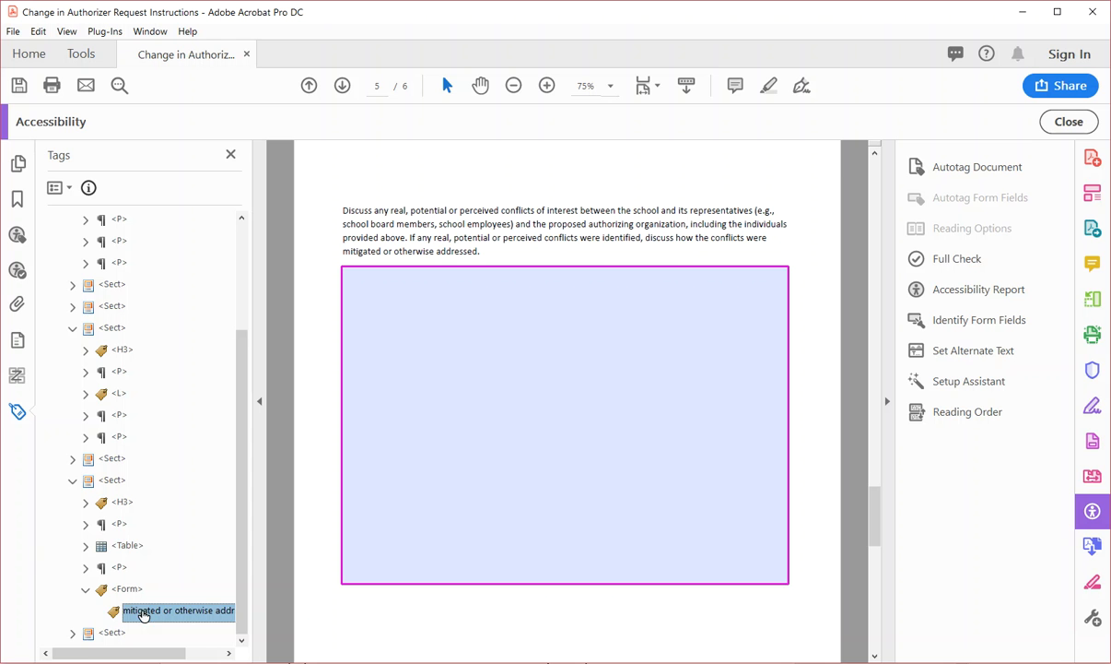
click(73, 632)
drag(241, 425, 238, 598)
click(120, 372)
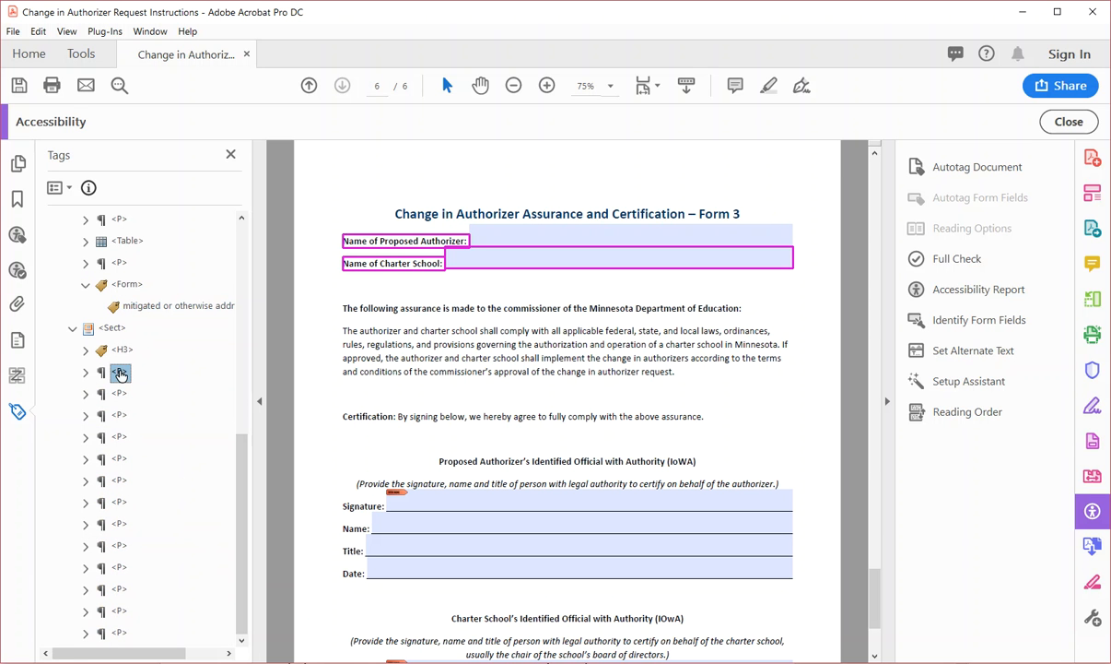
- Fully expand the Form 3 section's tags and move the Name of Proposed Authorizer field's Form tag from the heading to directly after its label
click(71, 328)
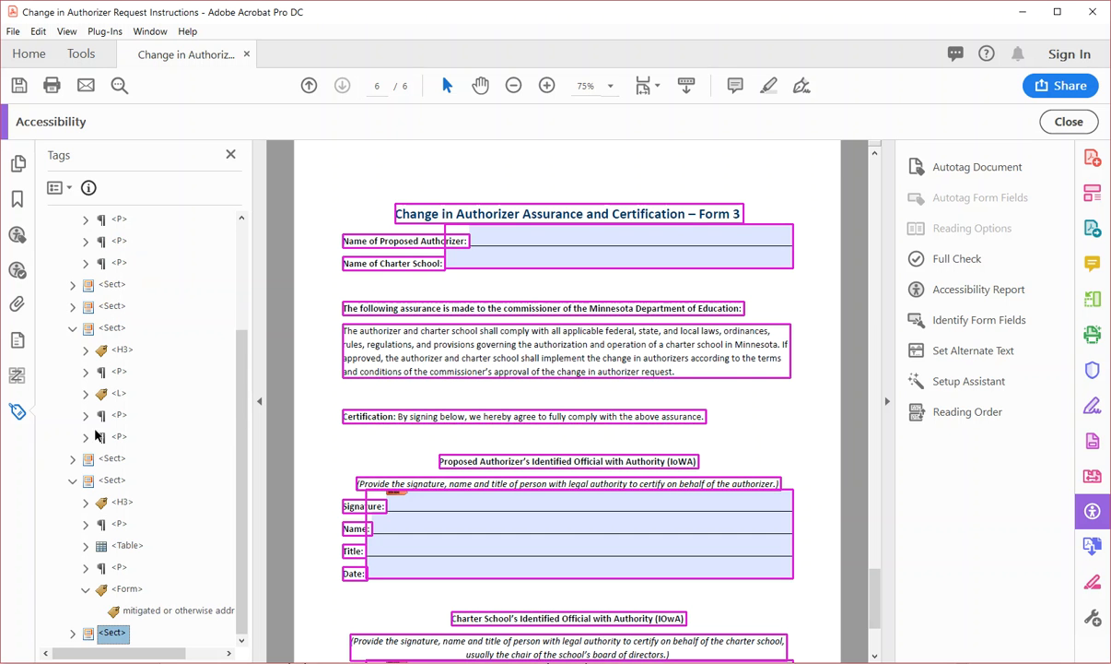
click(72, 632)
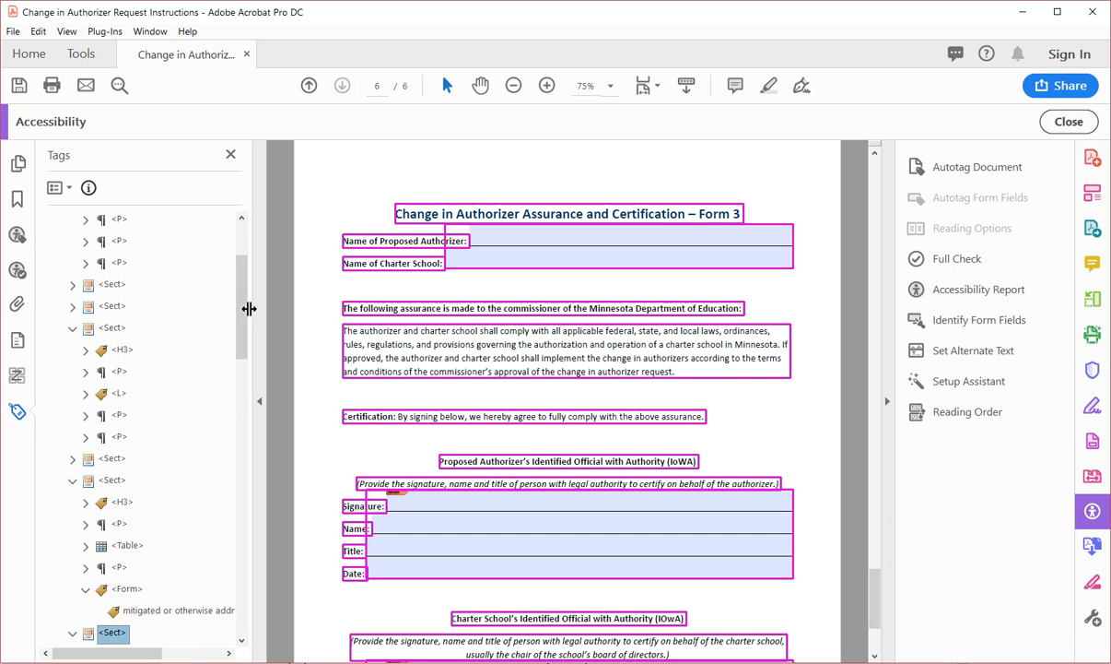
drag(241, 308, 302, 388)
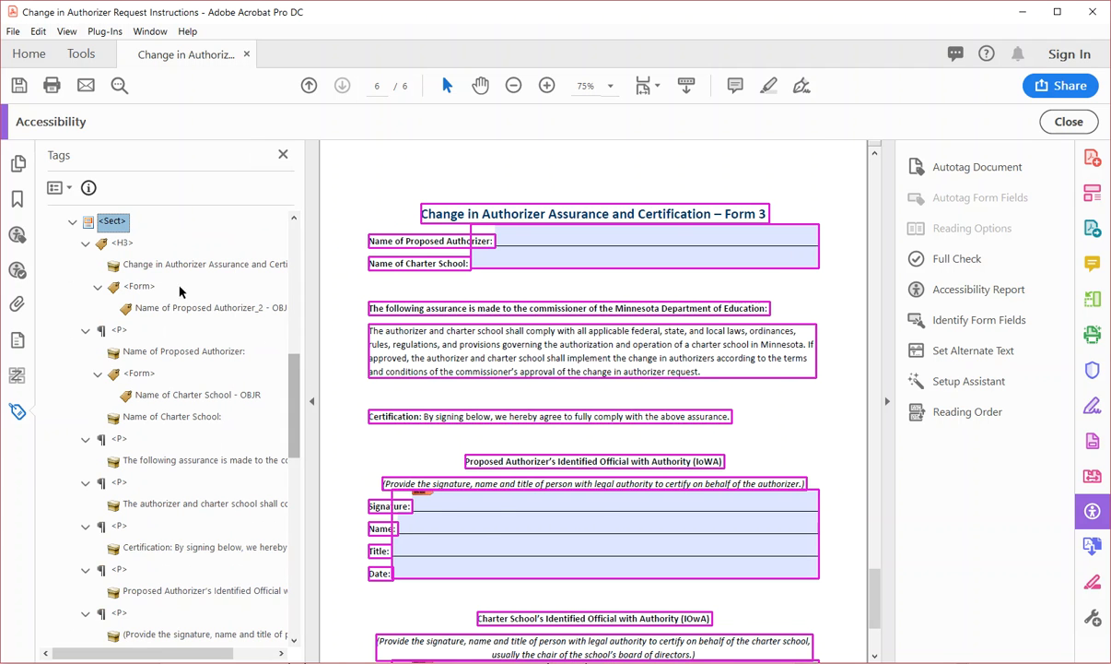
click(157, 263)
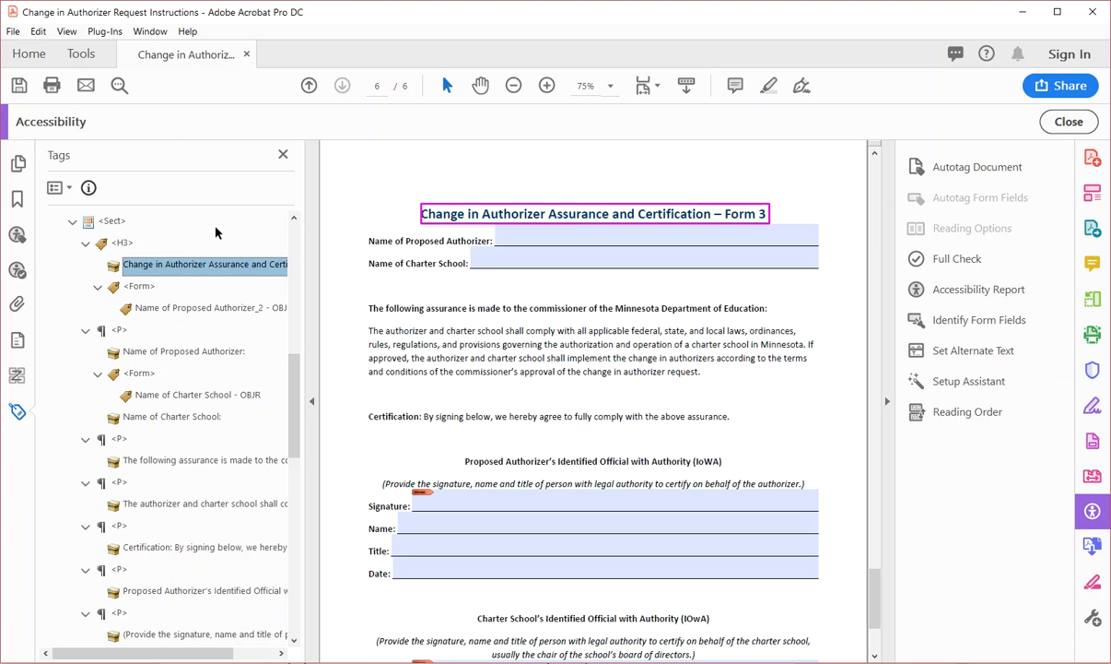
key(Down)
key(Down)
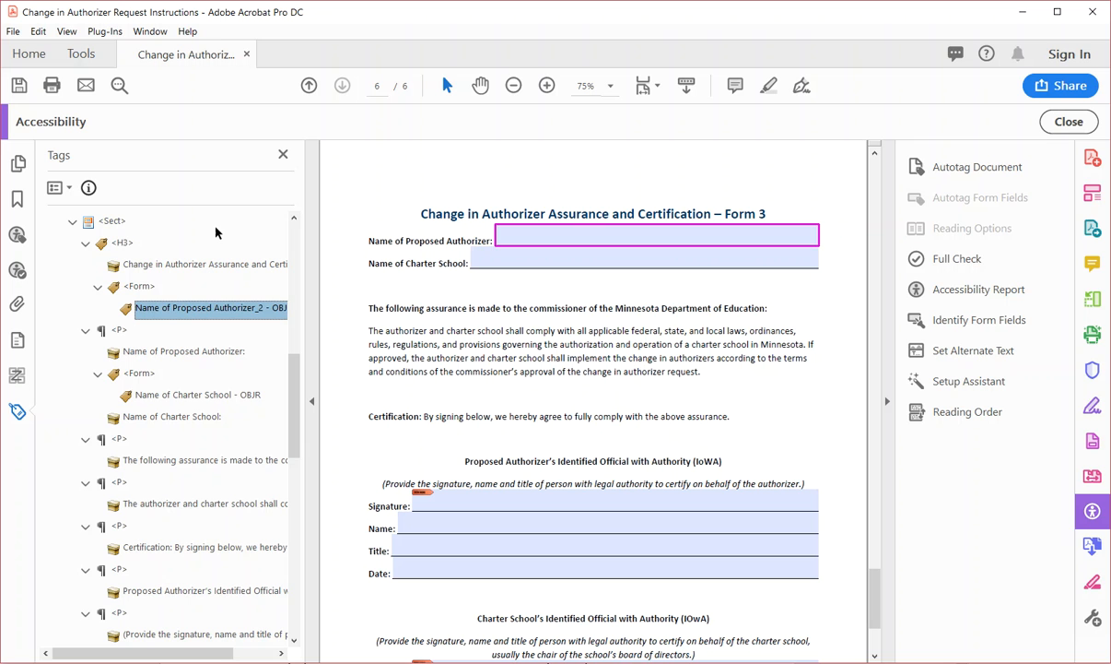
key(Down)
key(Down)
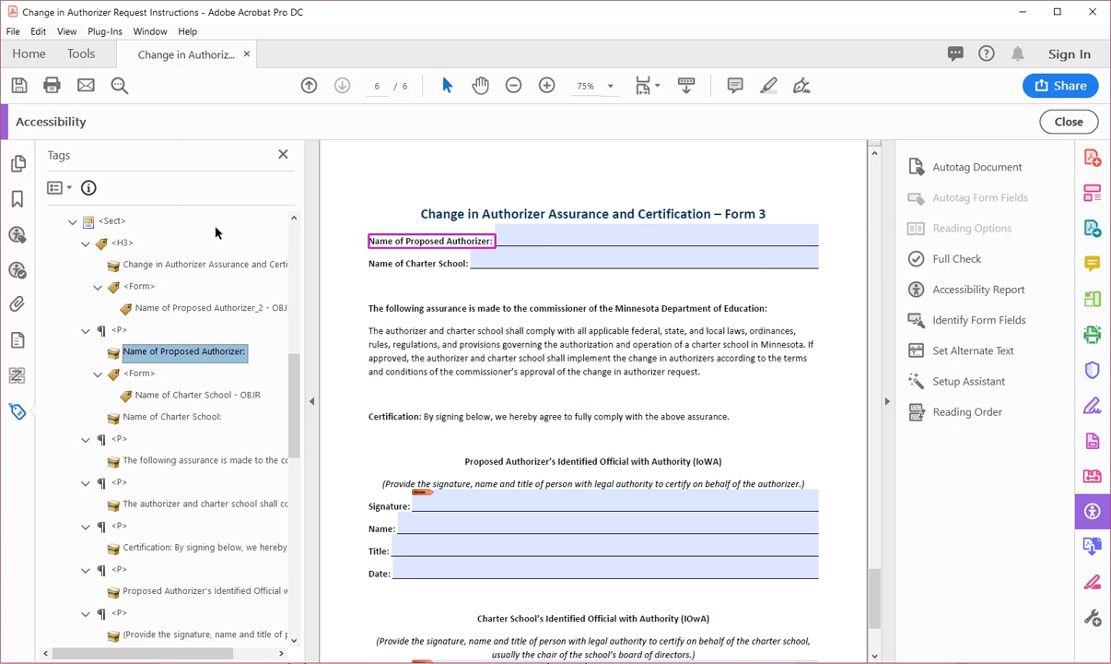
drag(145, 289, 129, 366)
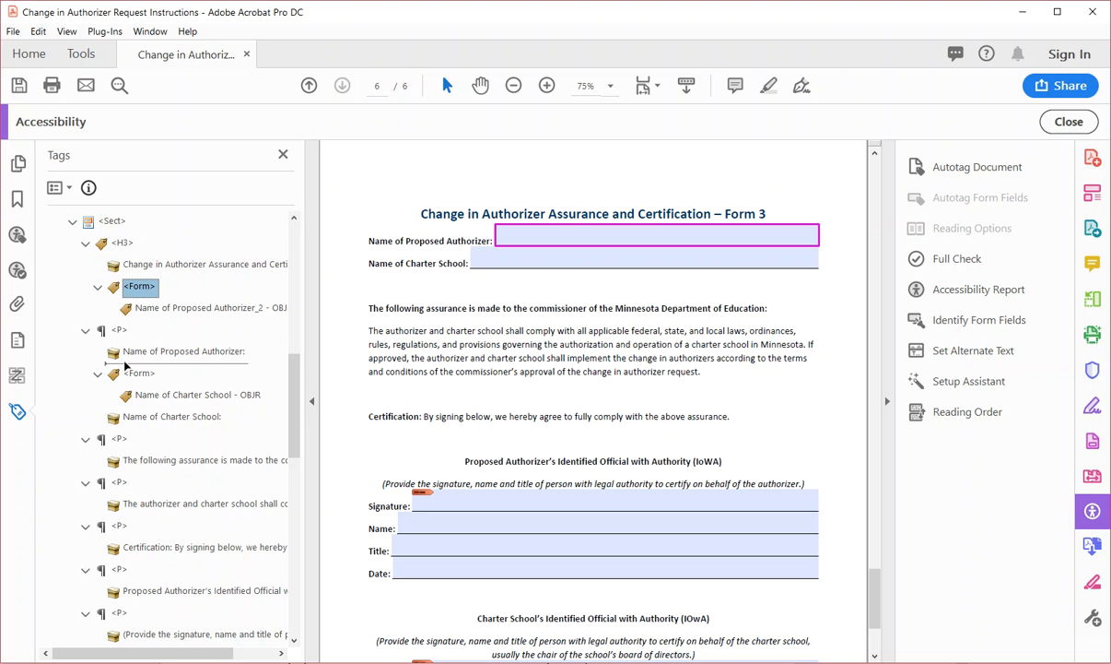
drag(125, 366, 109, 282)
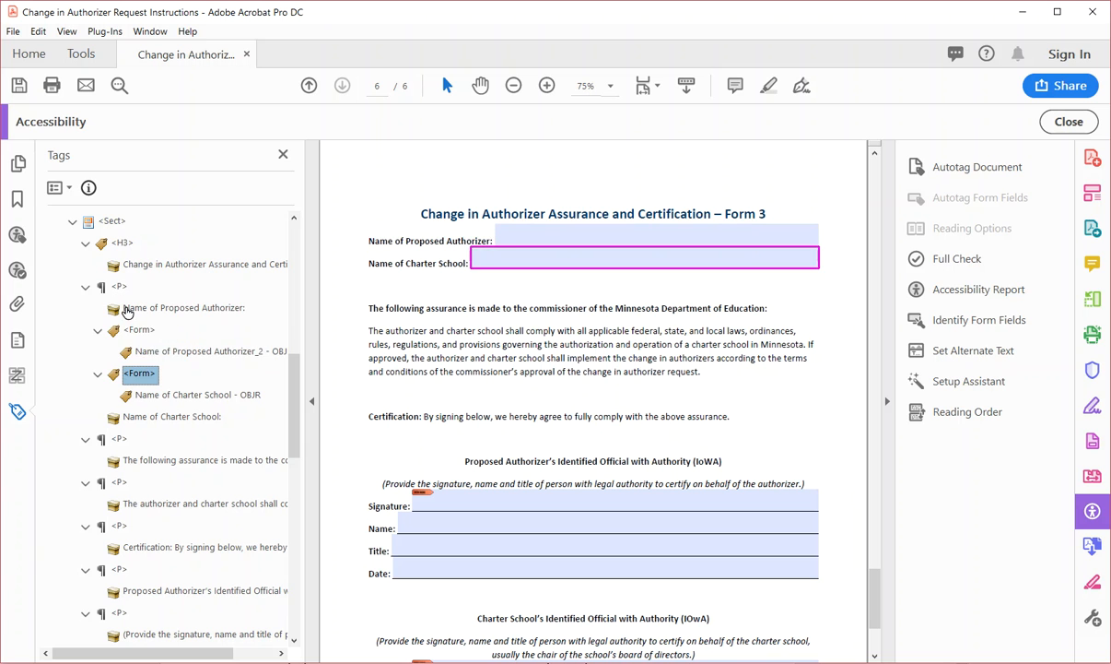
- Check the tag order of the Name of Proposed Authorizer and Name of Charter School labels and fields against the page
click(152, 356)
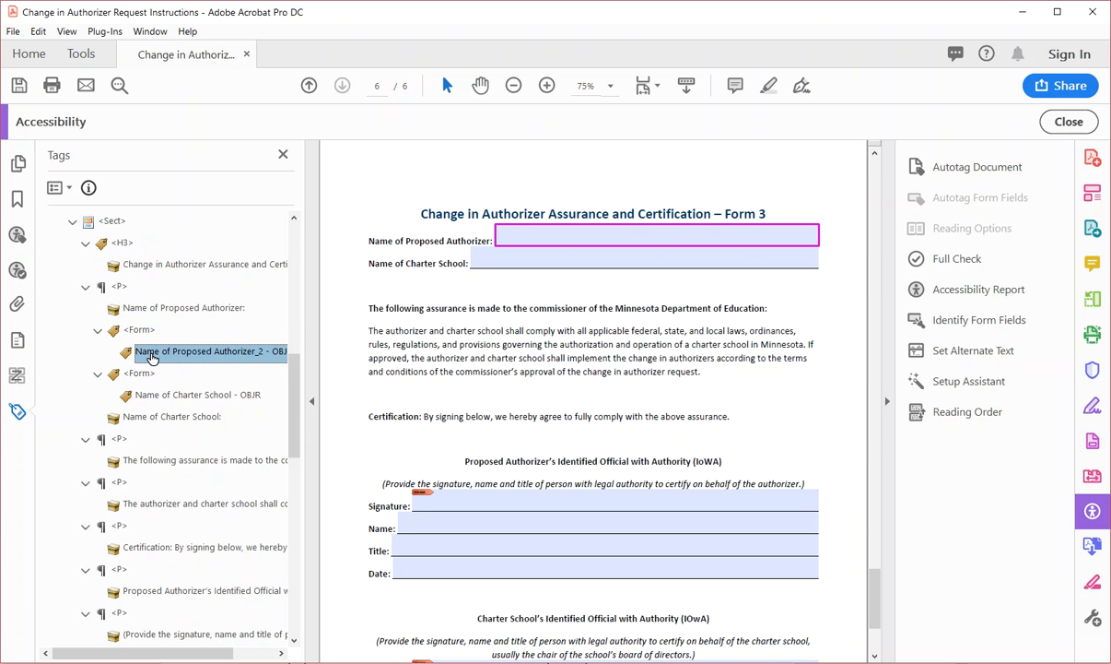
click(148, 307)
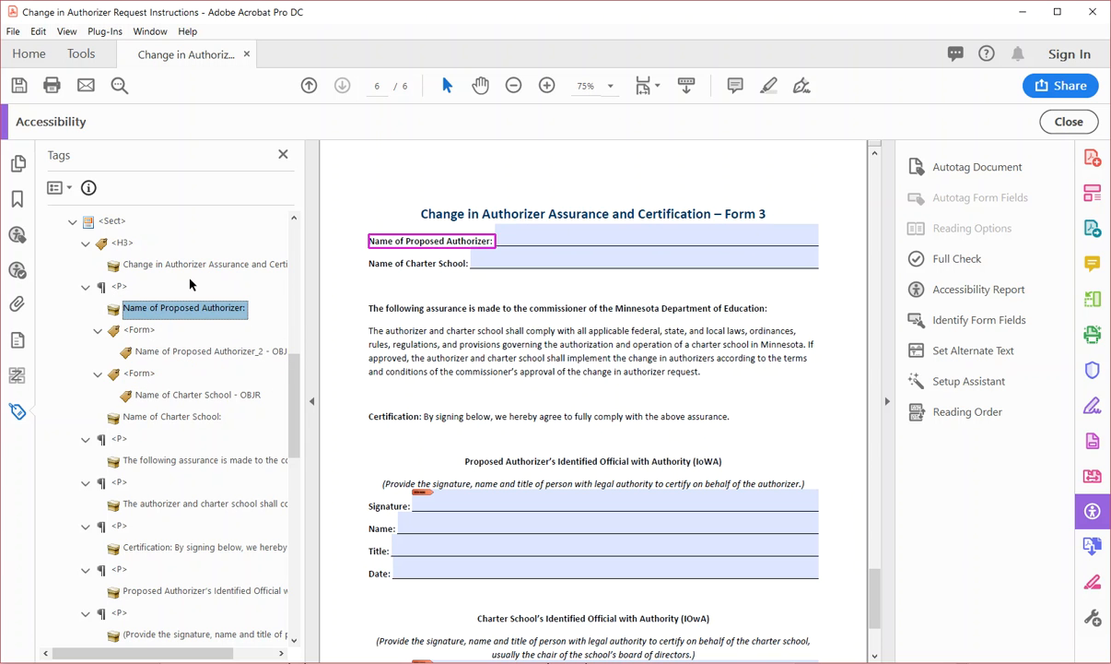
key(Down)
key(Down)
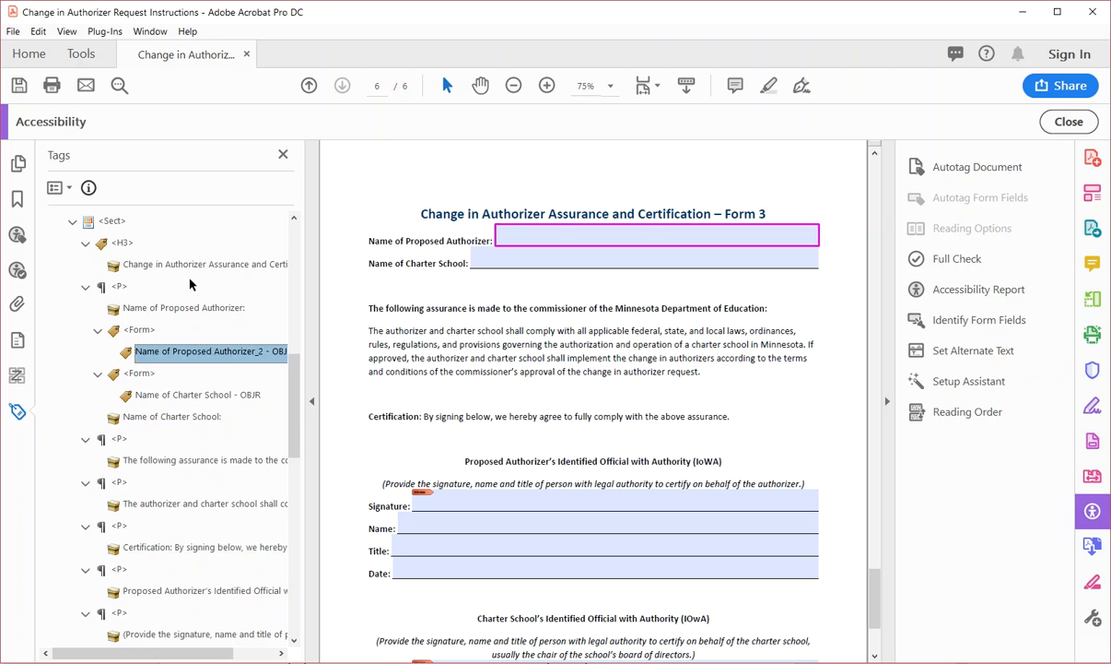
key(Down)
key(Down)
key(Down)
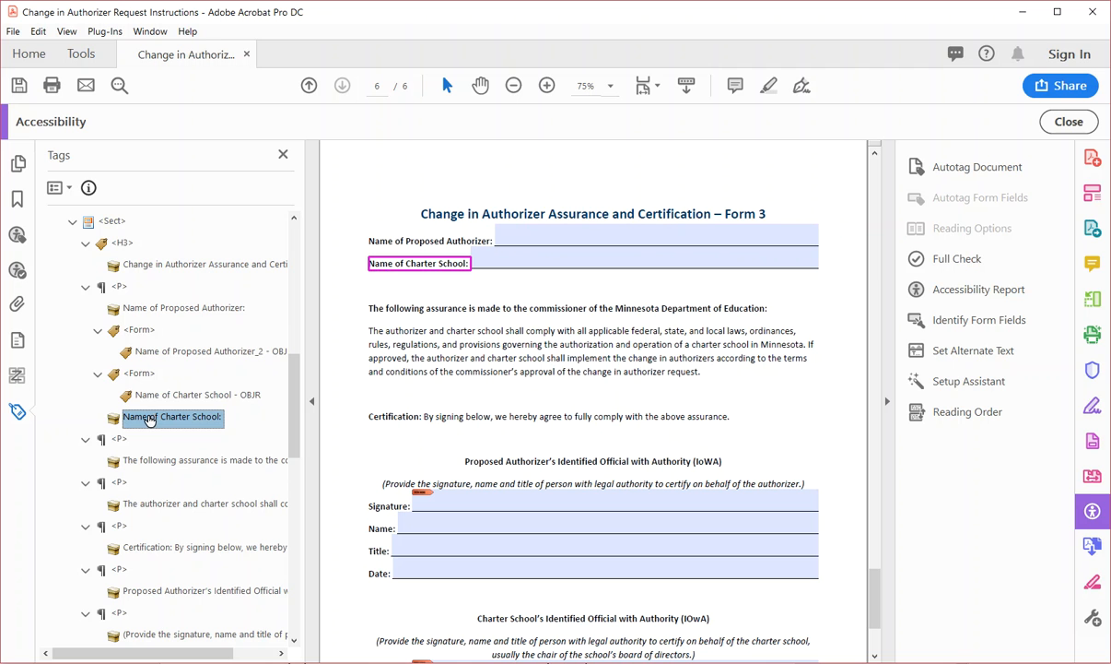
- Change the Name of Proposed Authorizer and Name of Charter School label tags in the Form 3 section to Page artifacts
ctrl+click(183, 310)
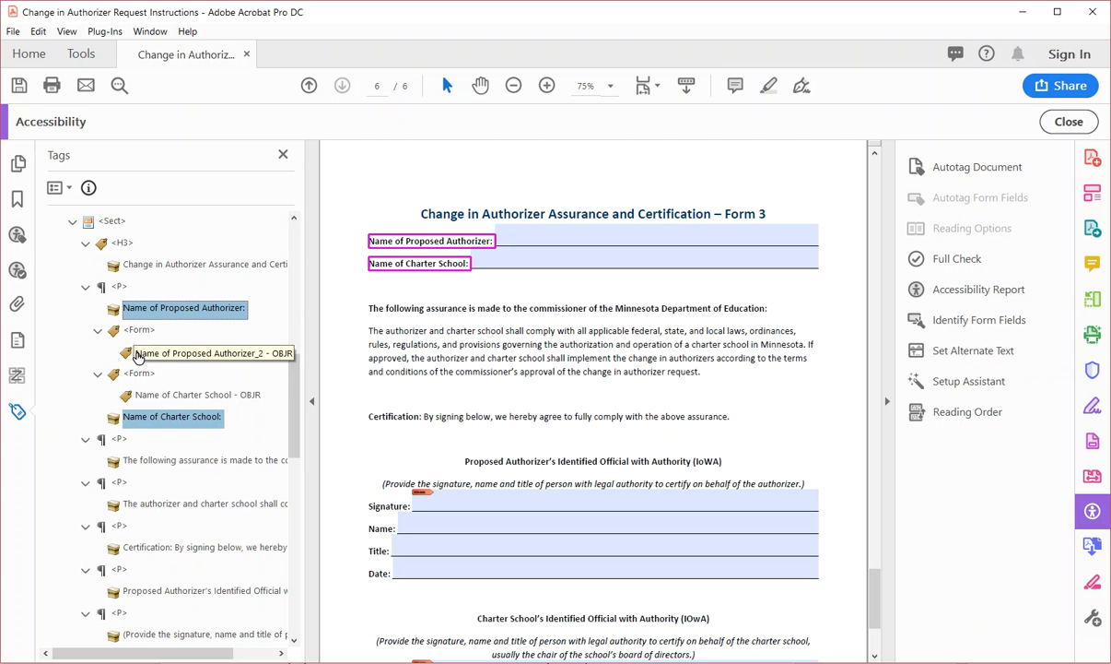
right_click(154, 308)
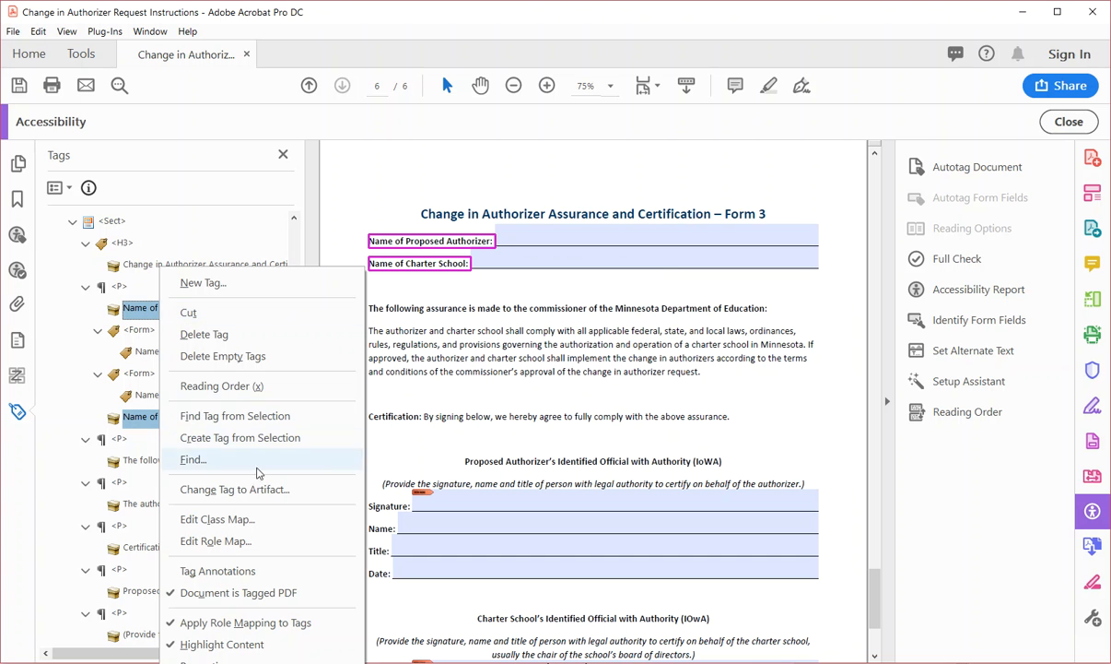
click(277, 489)
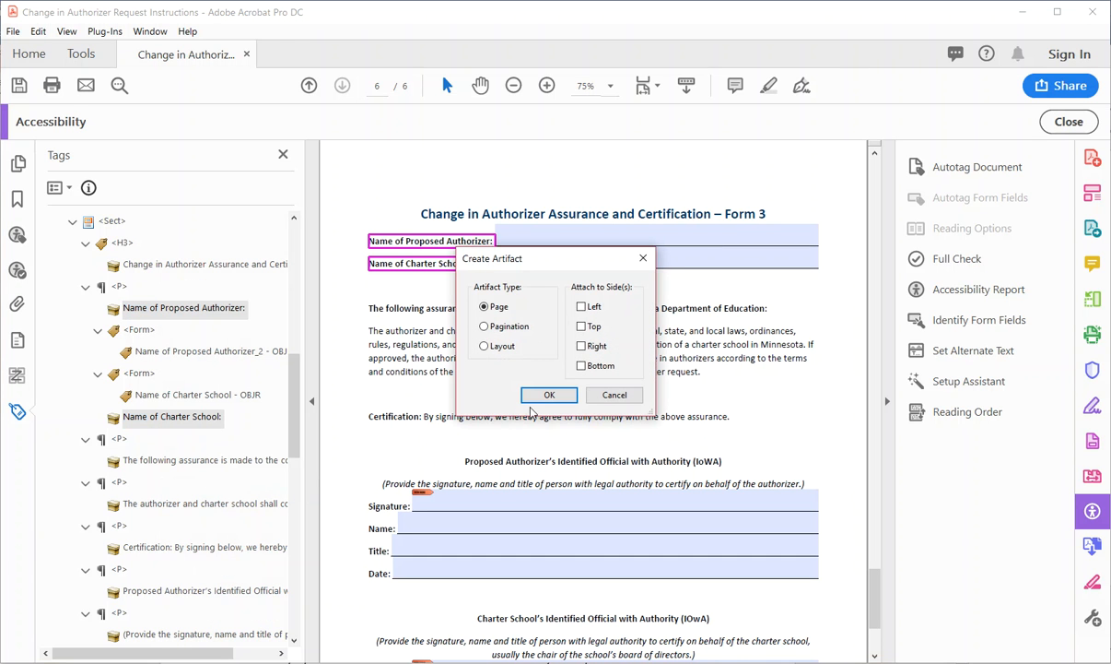
click(549, 394)
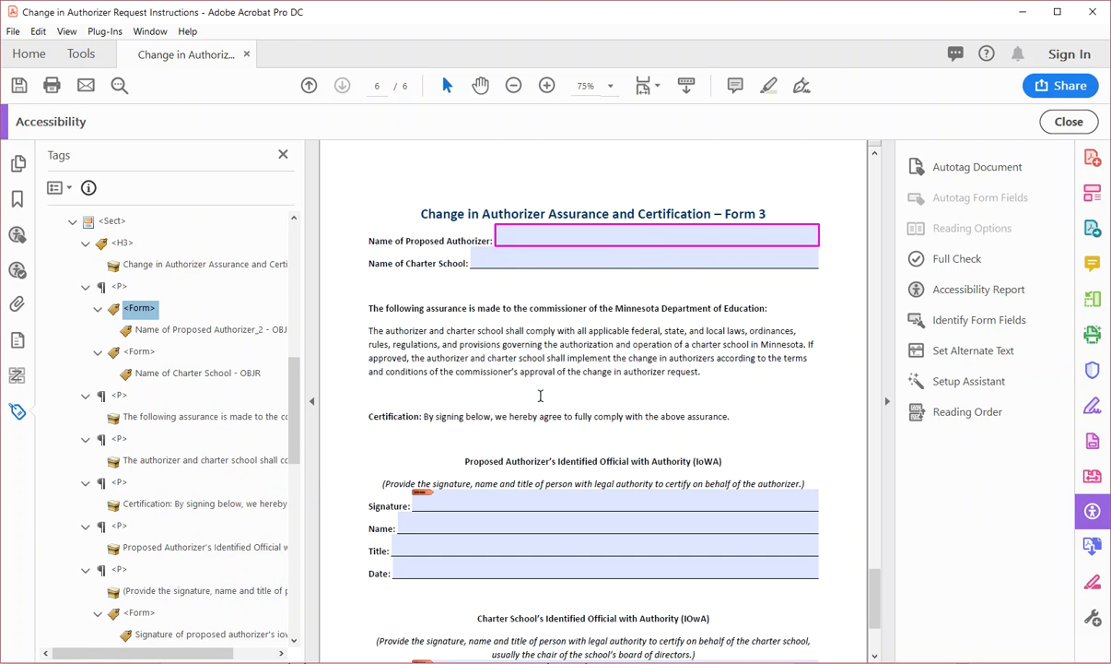
- Check the Form 3 tags in order against the page, from the Name of Proposed Authorizer field to the authorizer's signature instructions paragraph
click(164, 332)
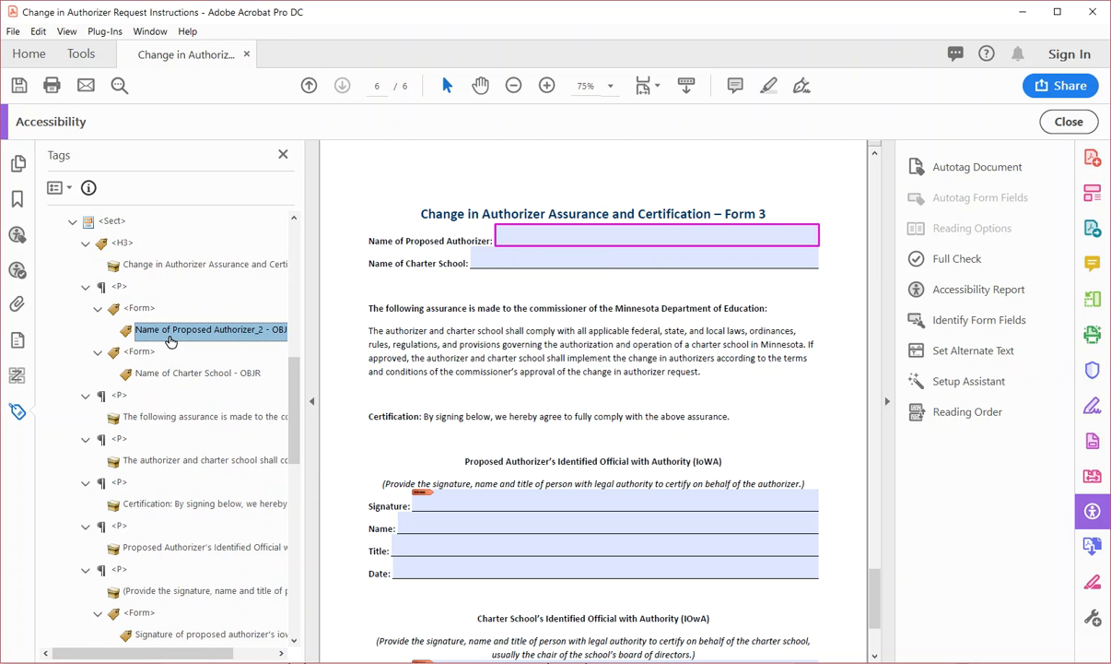
key(Down)
key(Down)
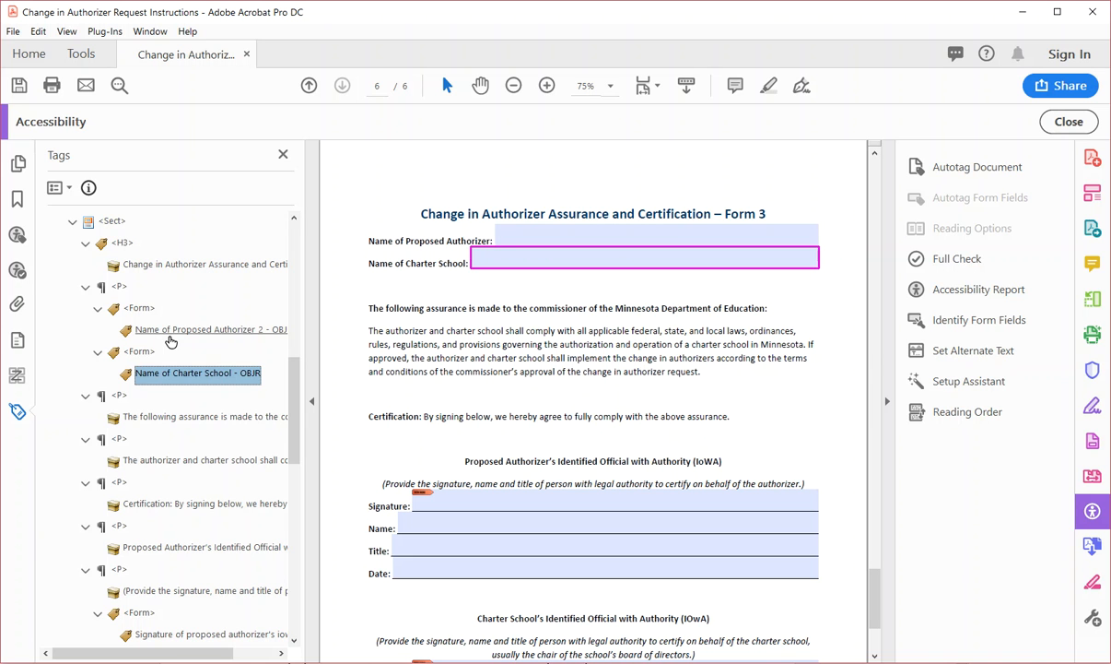
key(Down)
key(Down)
key(Down)
key(Down)
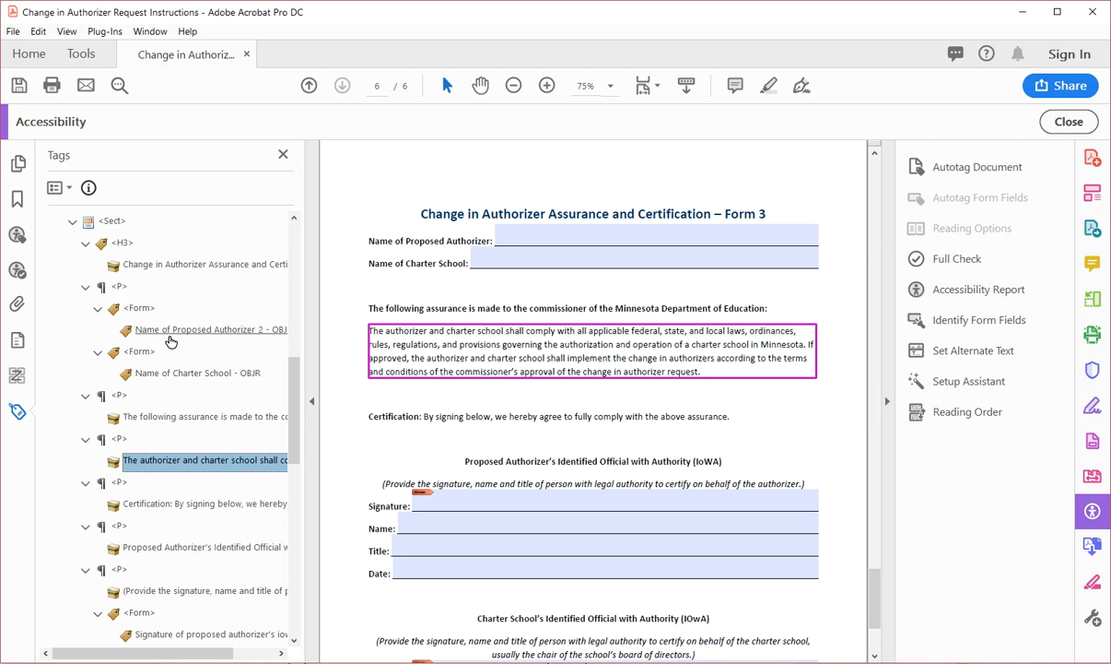
key(Down)
key(Down)
key(Down)
key(Down)
key(Down)
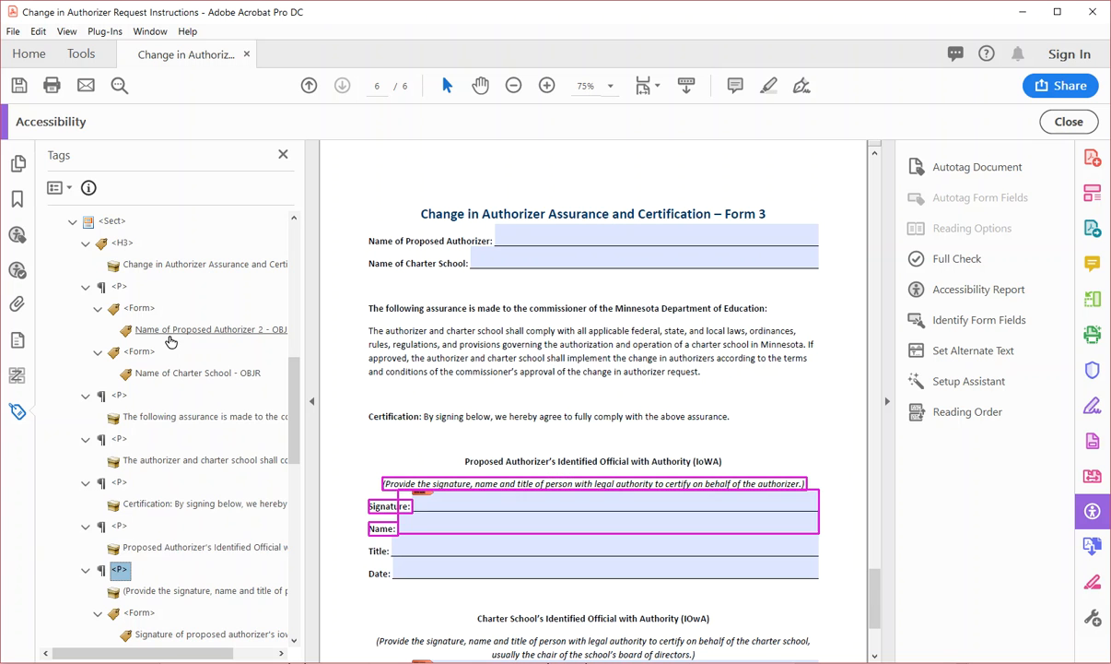
- Move the Name label's tag in the proposed authorizer's signature paragraph ahead of the Form tag for its field
scroll(156, 350, down, 4)
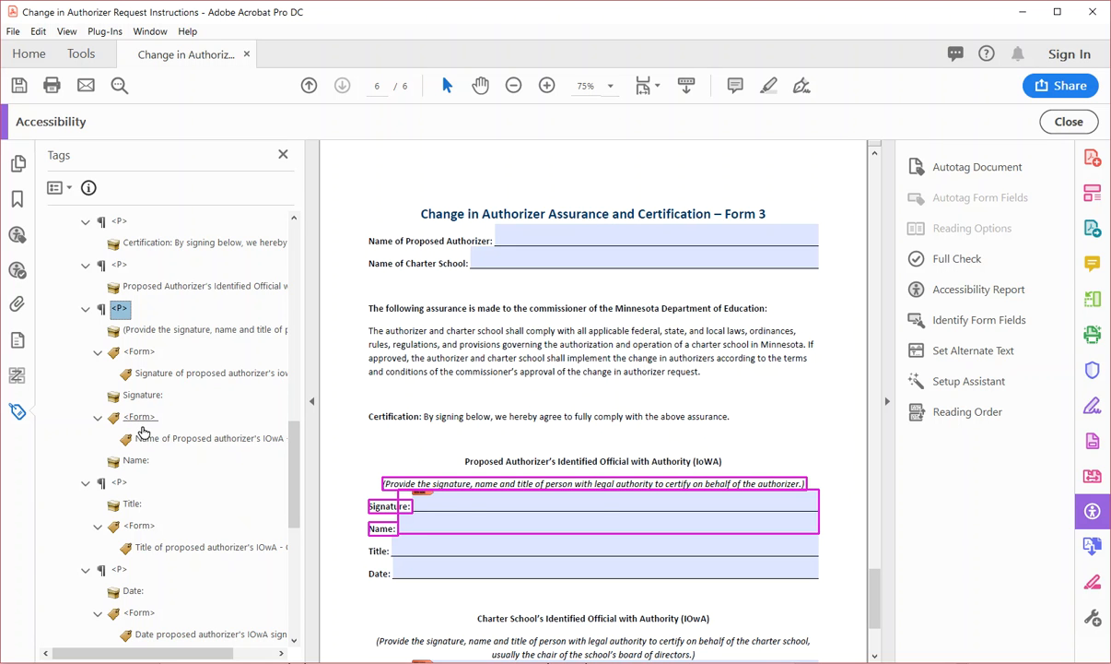
click(139, 416)
click(166, 440)
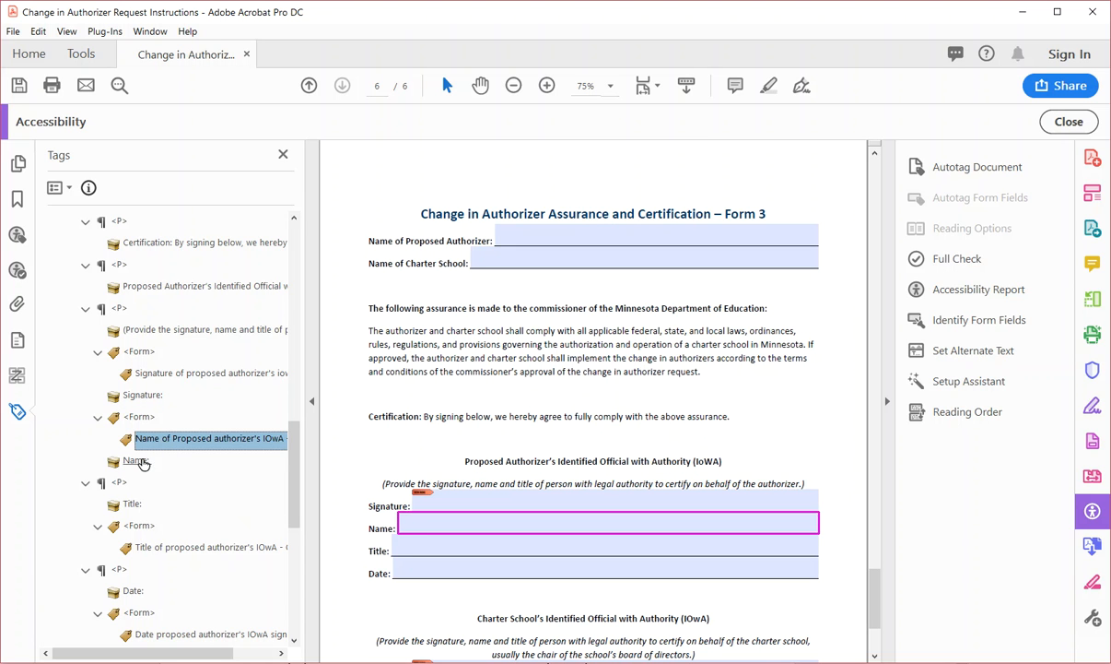
click(137, 461)
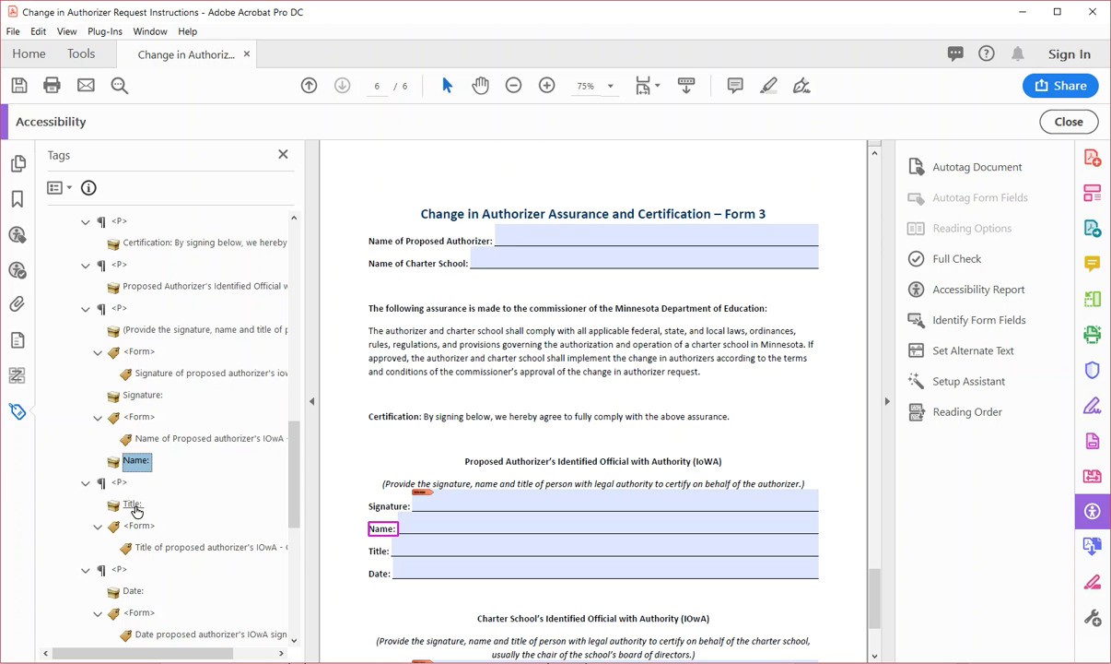
scroll(134, 481, down, 2)
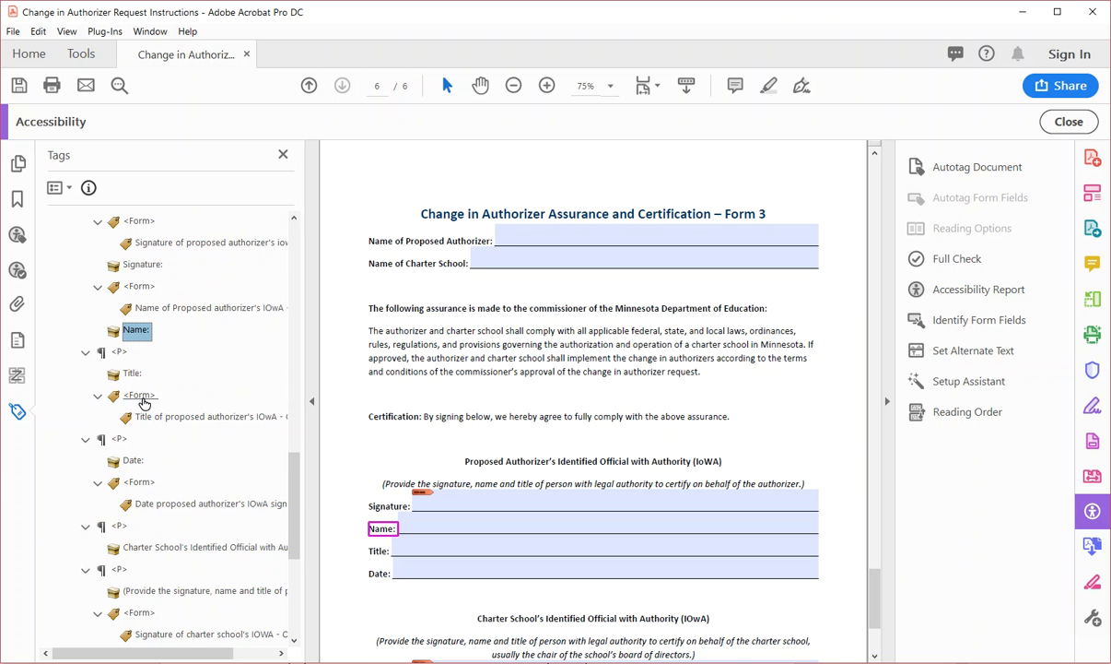
click(131, 374)
drag(136, 334, 83, 274)
click(125, 283)
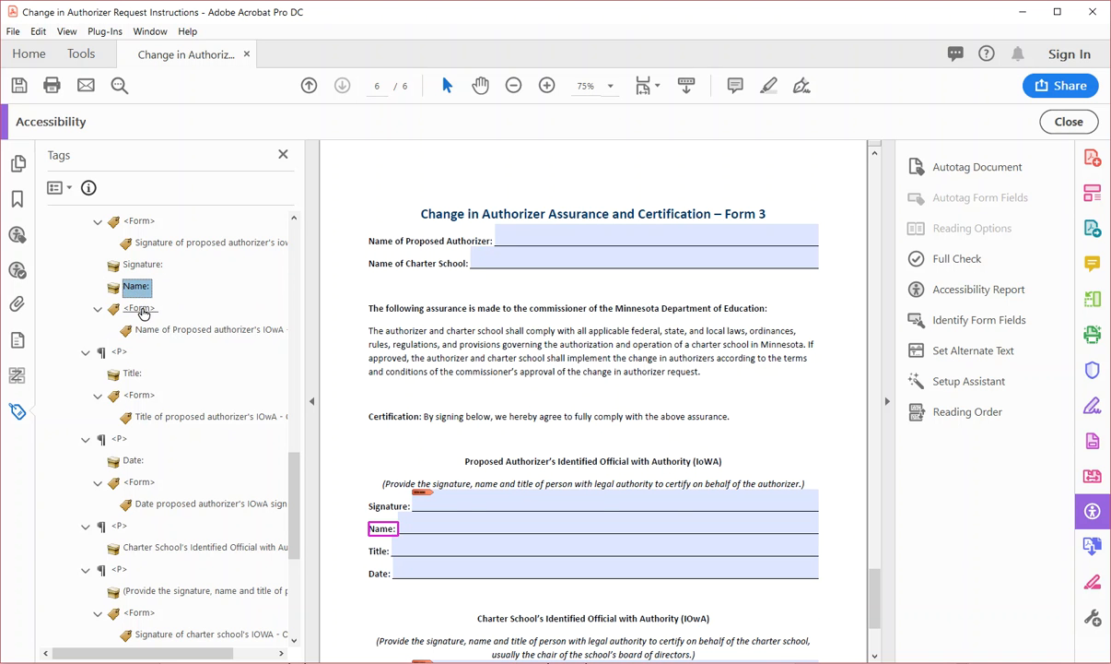
click(139, 306)
drag(142, 297, 131, 298)
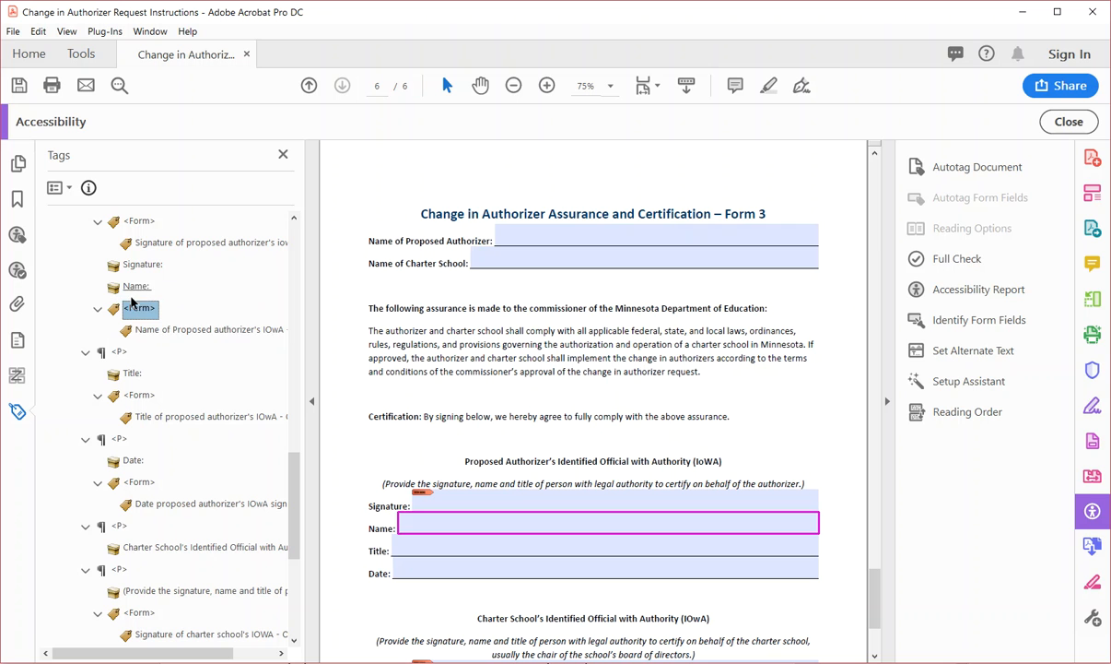
- Change the Signature, Name, Title and Date label tags of the proposed authorizer's signature block to Page artifacts
click(131, 460)
ctrl+click(132, 374)
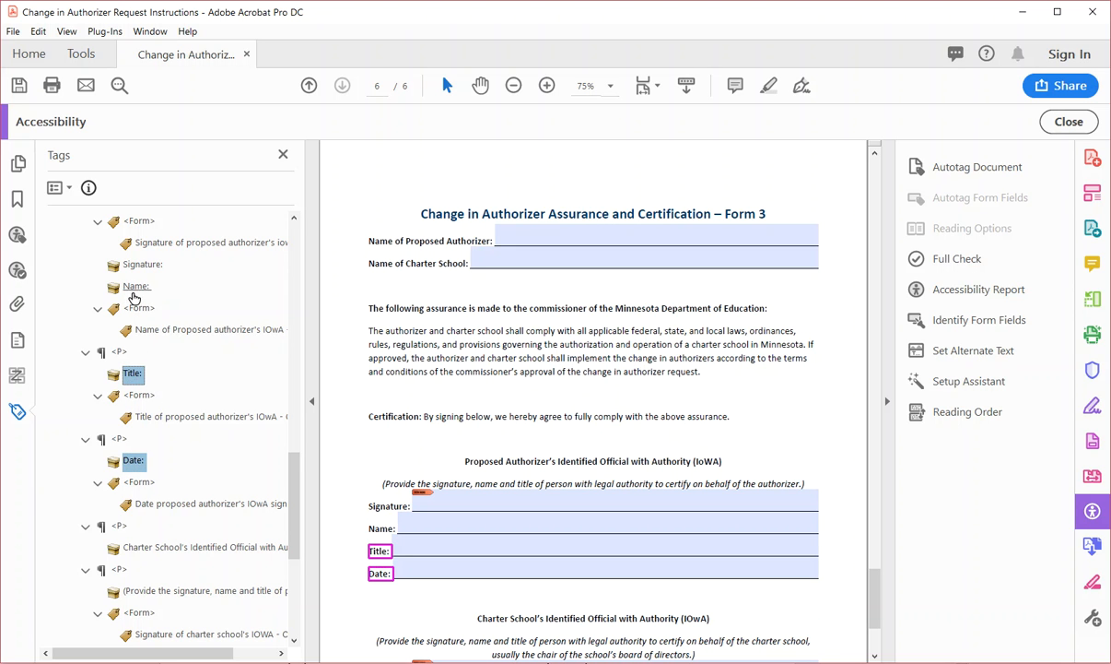
ctrl+click(136, 285)
ctrl+click(140, 265)
right_click(140, 265)
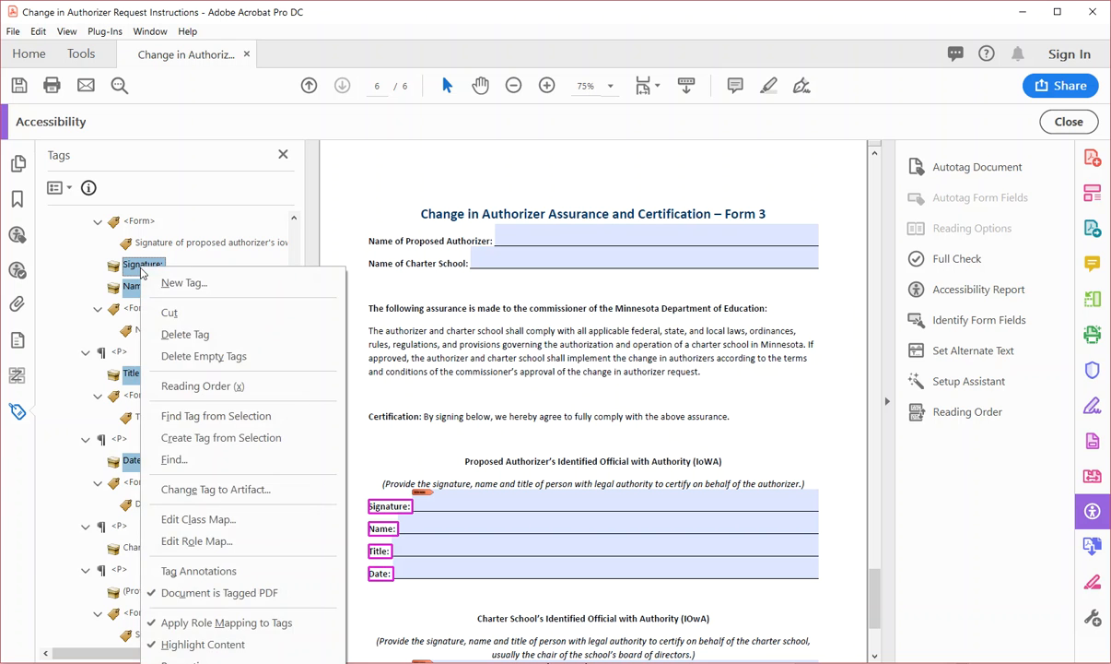
click(222, 465)
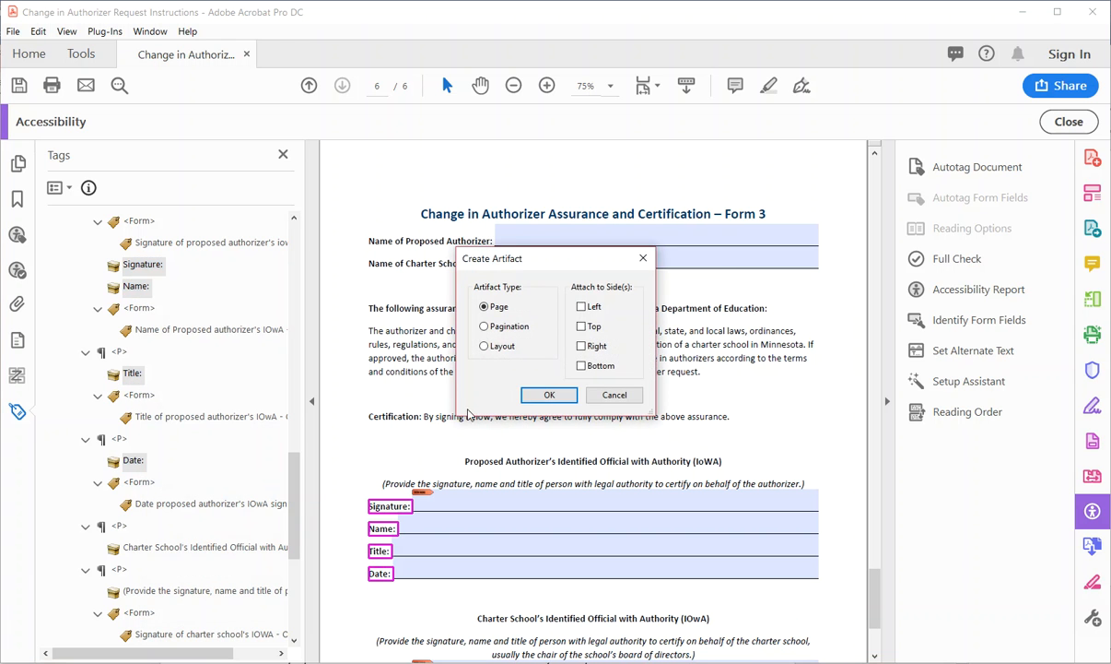
click(550, 394)
- Check the proposed authorizer's signature field, name field and instruction text tags against the page
scroll(214, 378, up, 3)
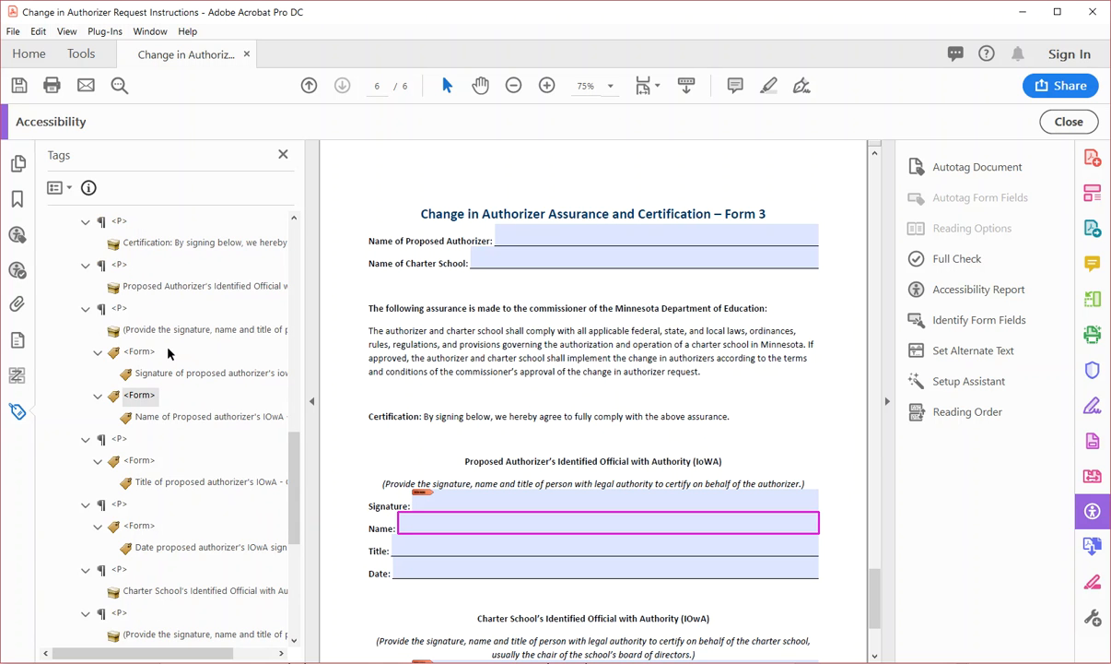
click(146, 370)
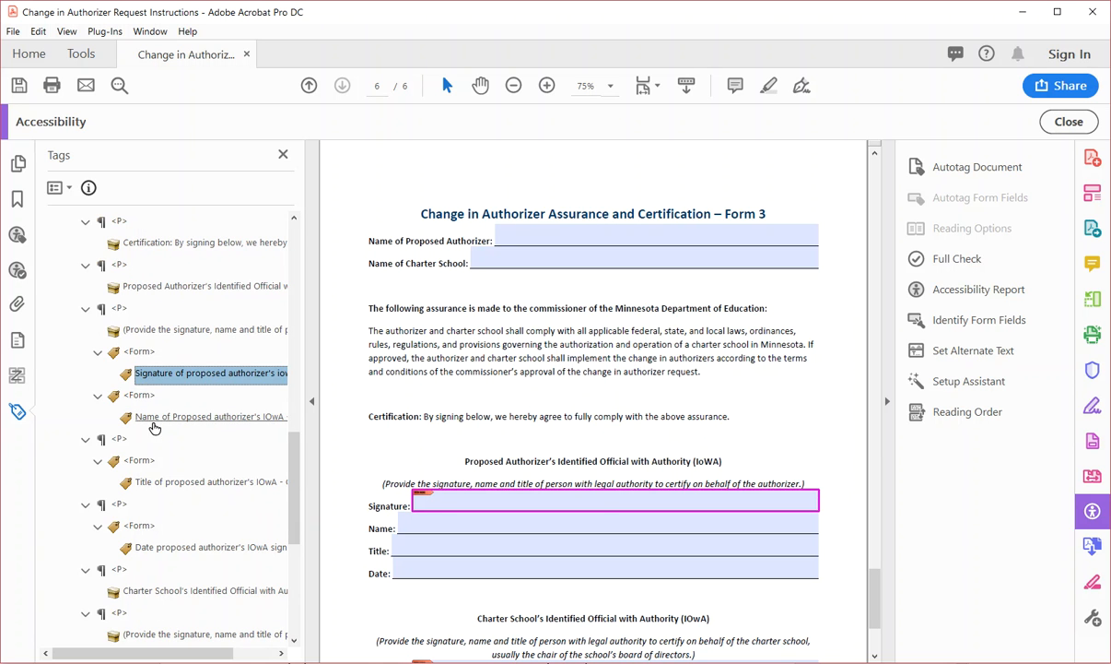
click(154, 417)
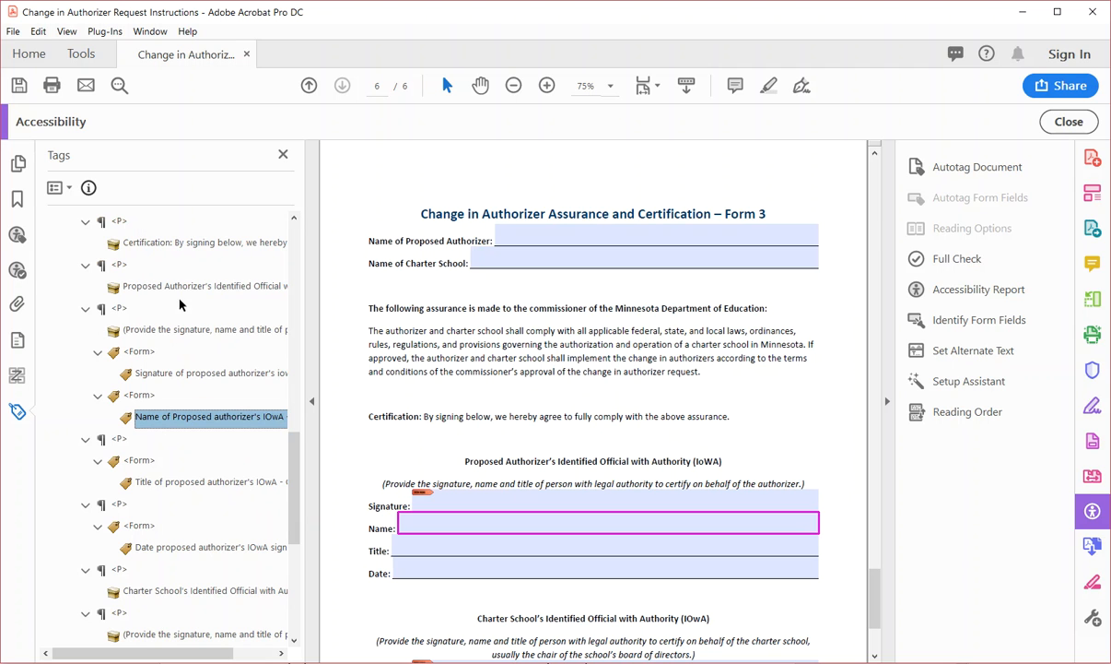
click(163, 331)
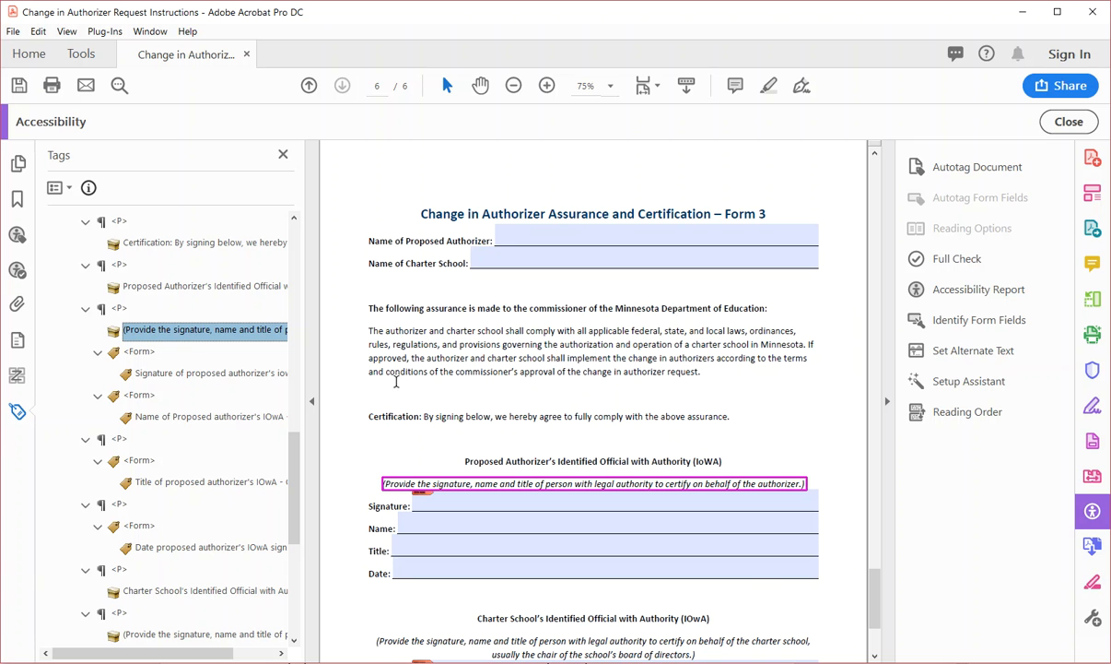
- Change the Signature, Name, Title and Date label tags of the charter school's signature block to Page artifacts
scroll(511, 416, down, 4)
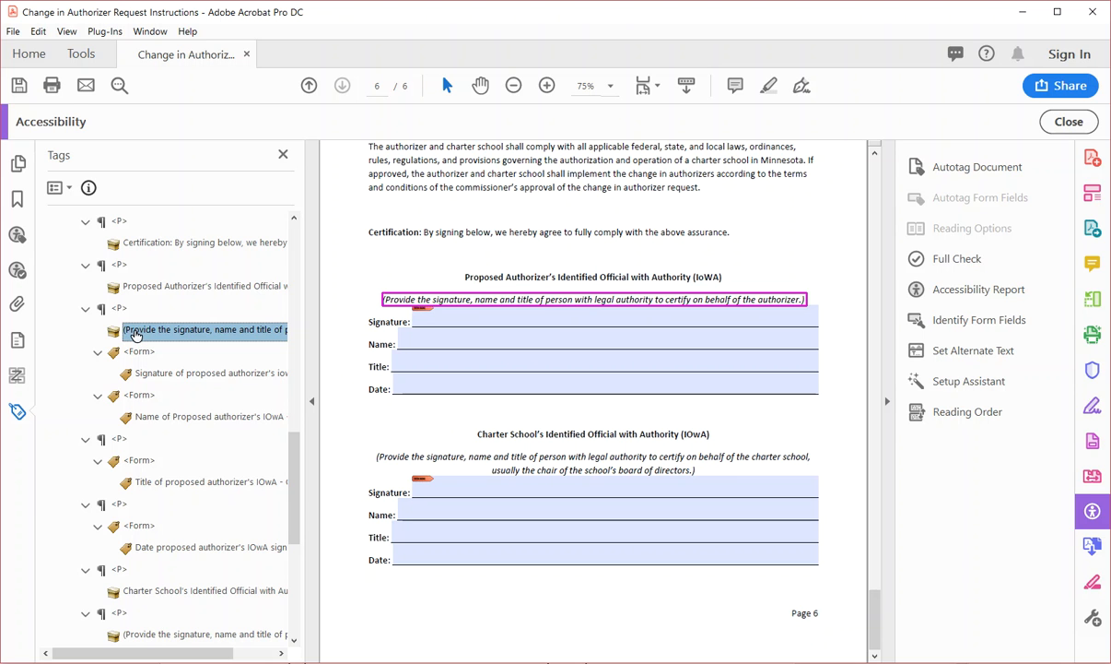
scroll(163, 453, down, 4)
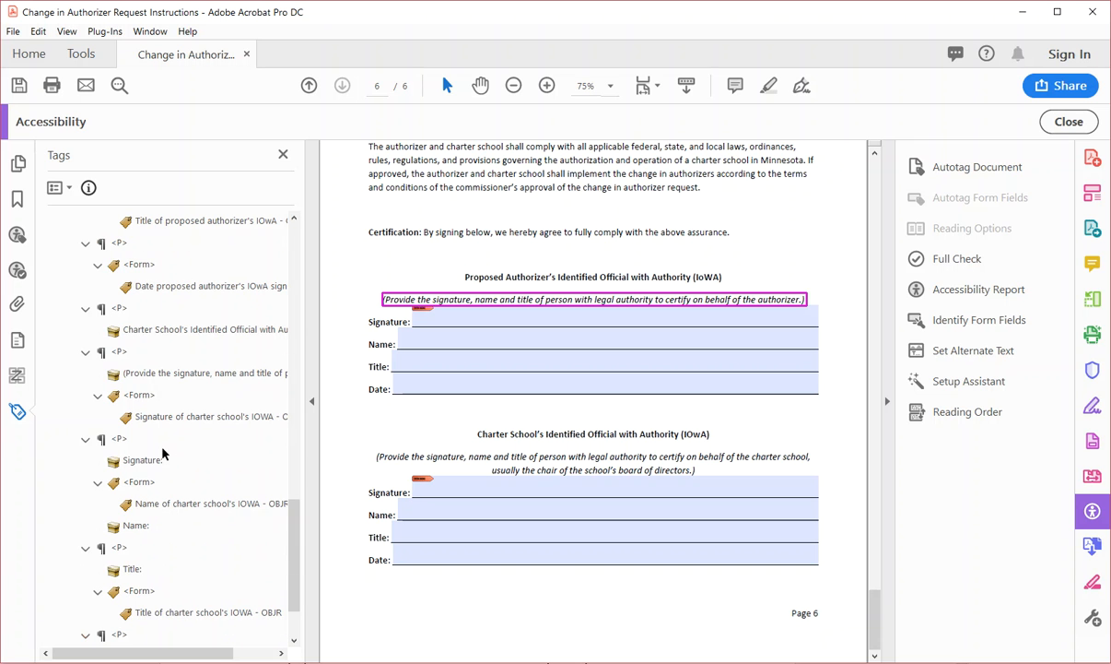
click(143, 459)
scroll(147, 461, down, 1)
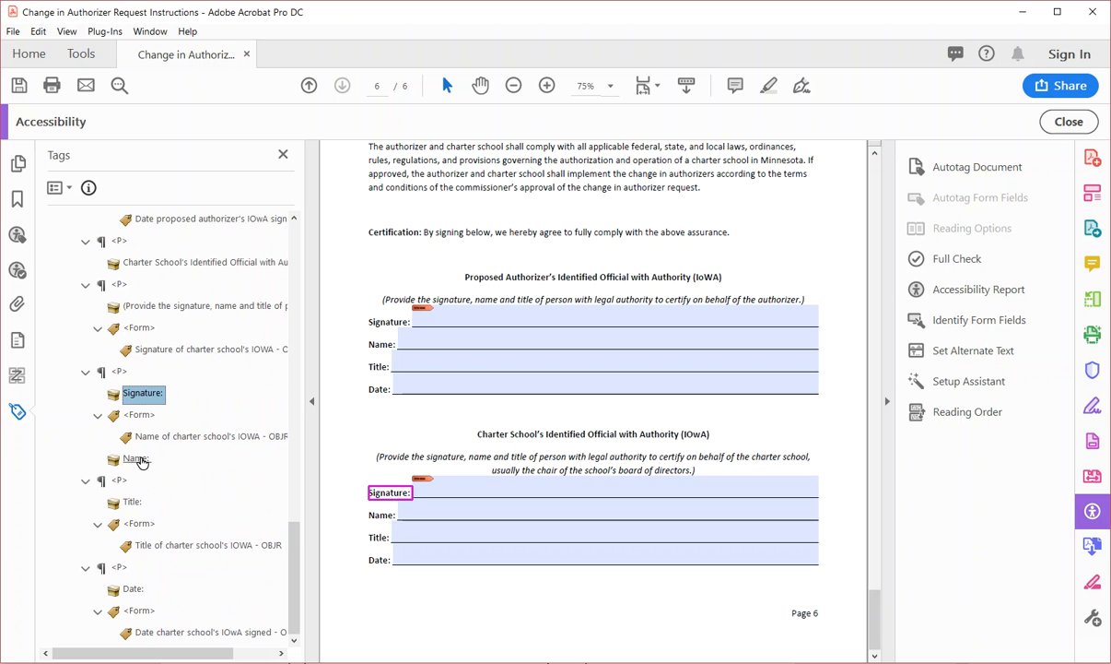
ctrl+click(136, 459)
ctrl+click(132, 502)
ctrl+click(132, 590)
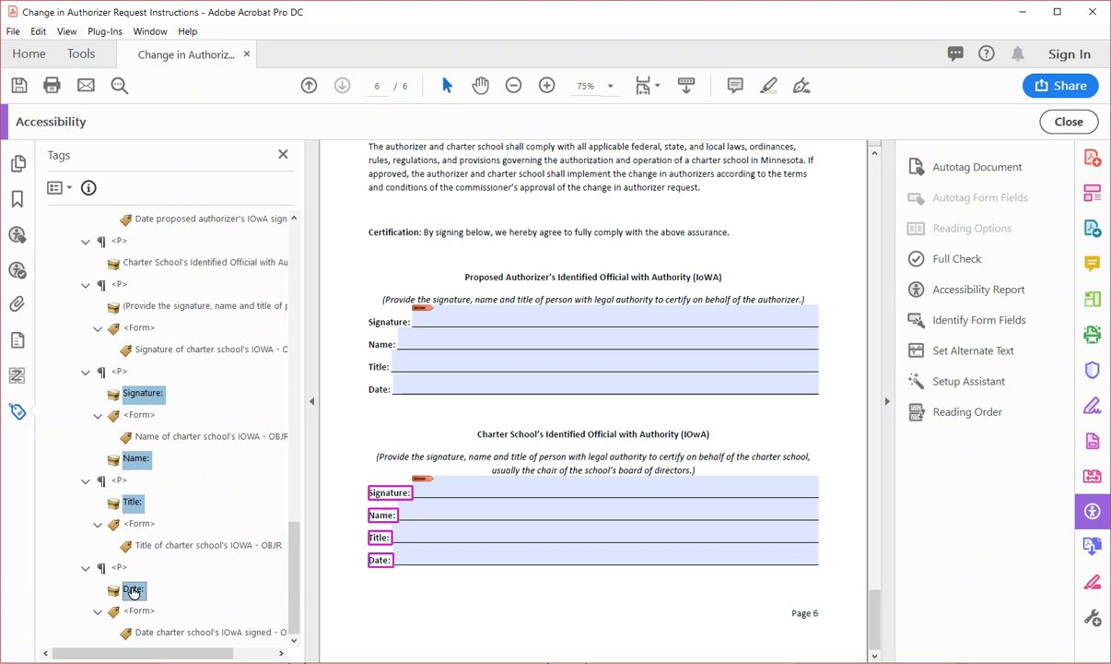
right_click(132, 590)
click(211, 371)
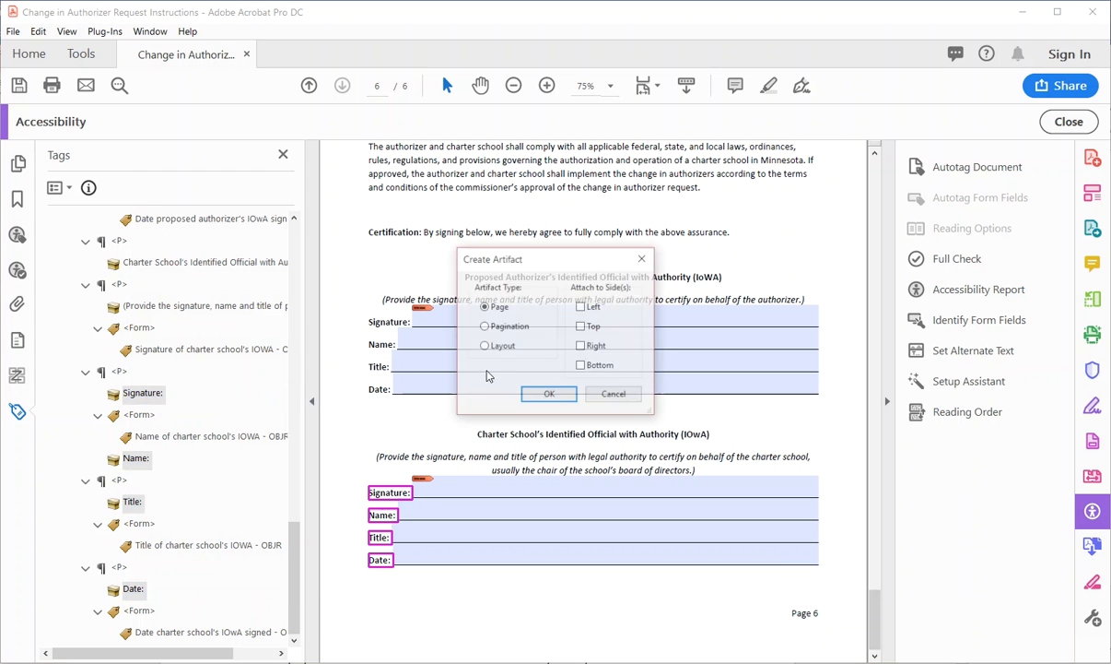
click(548, 392)
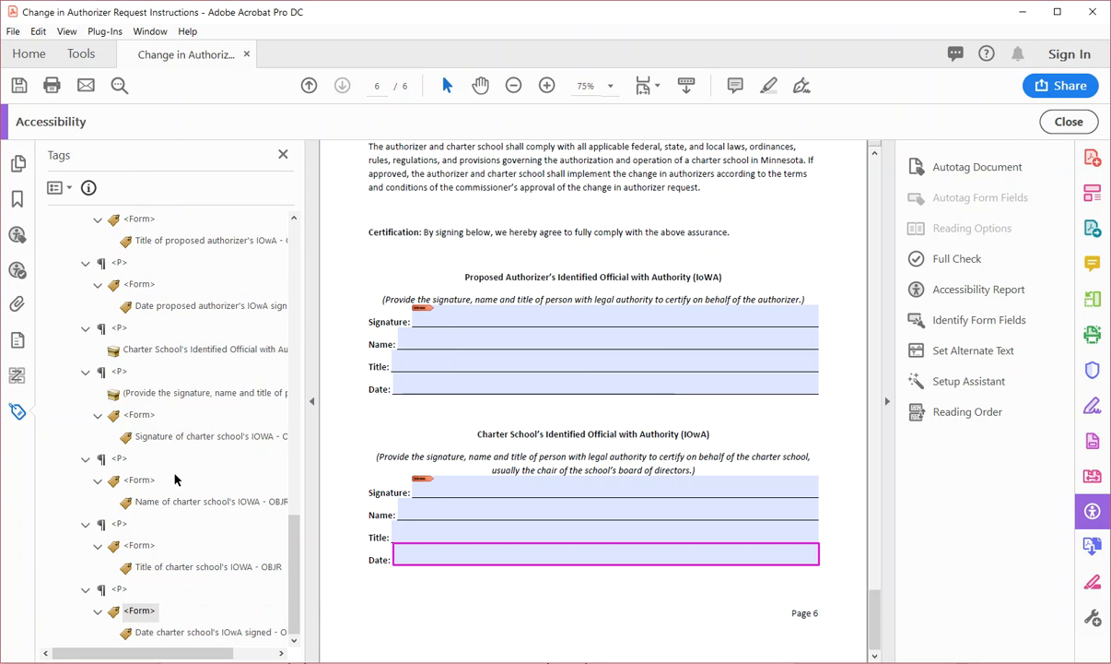
- Return to the accessibility check results, collapse the side pane and look back through the document to Form 2
scroll(189, 476, up, 15)
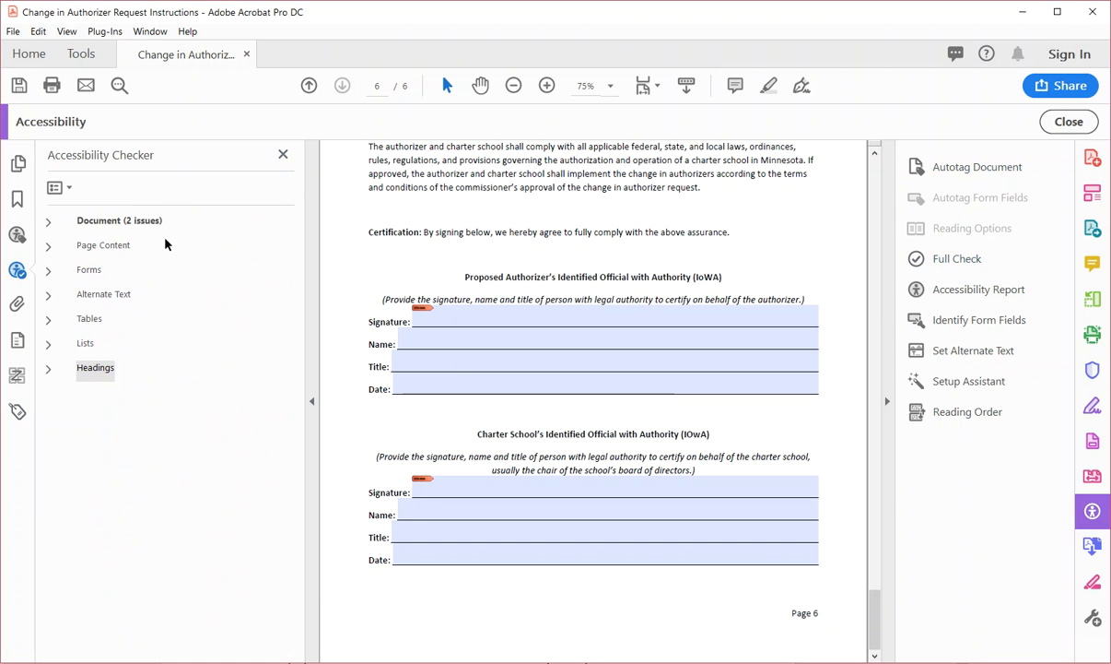
drag(316, 161, 281, 162)
click(248, 155)
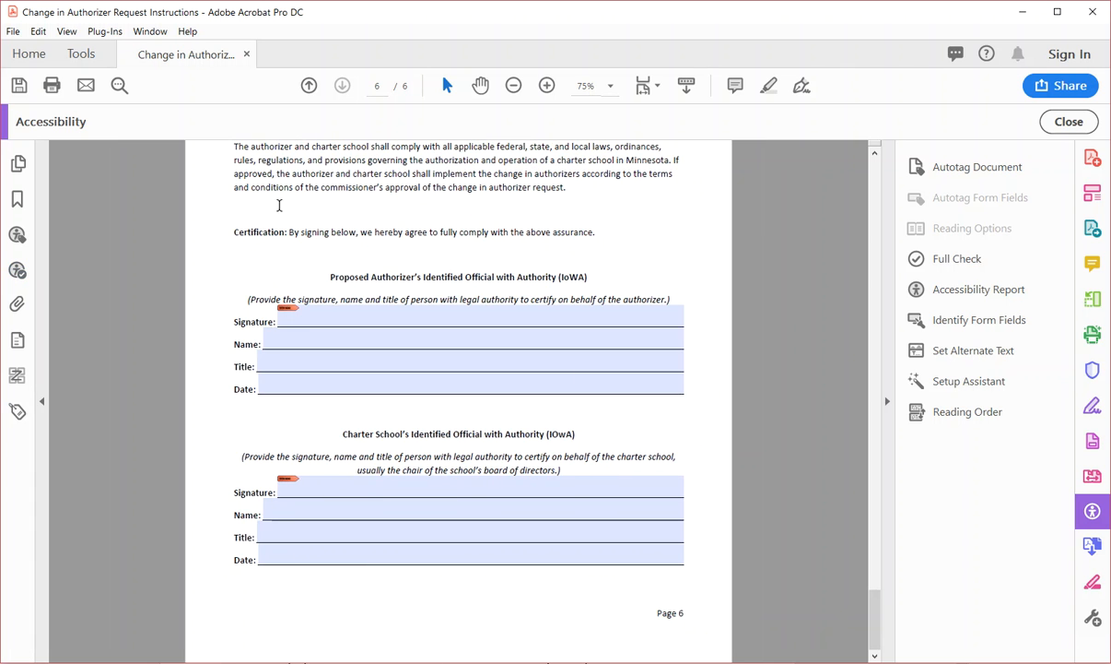
scroll(450, 232, up, 5)
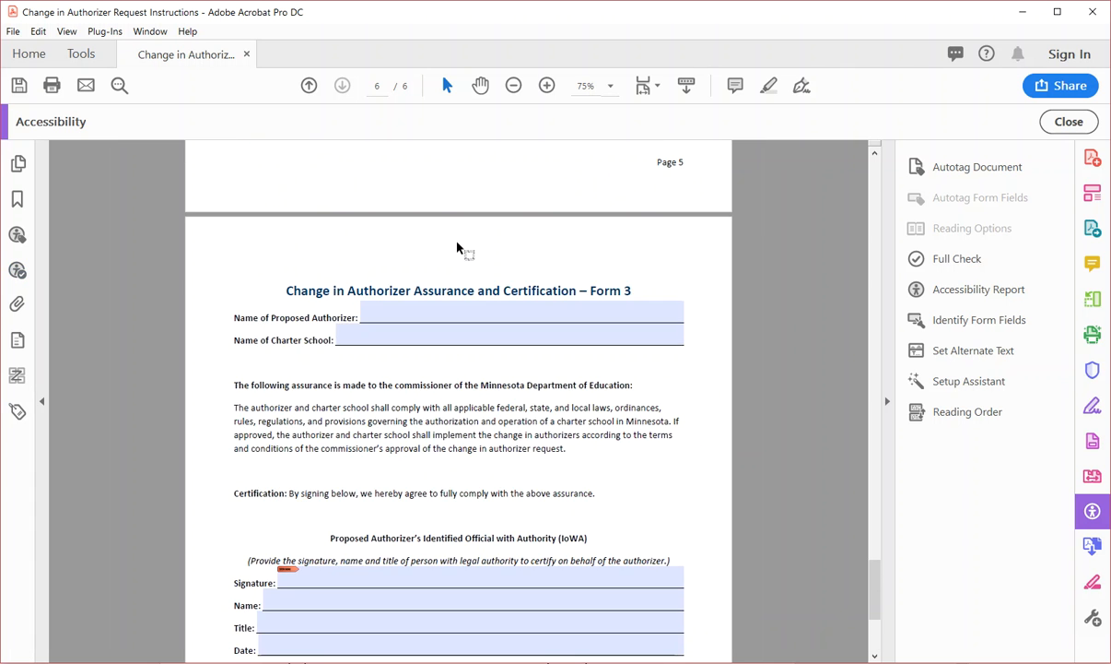
scroll(458, 247, up, 10)
scroll(456, 244, up, 10)
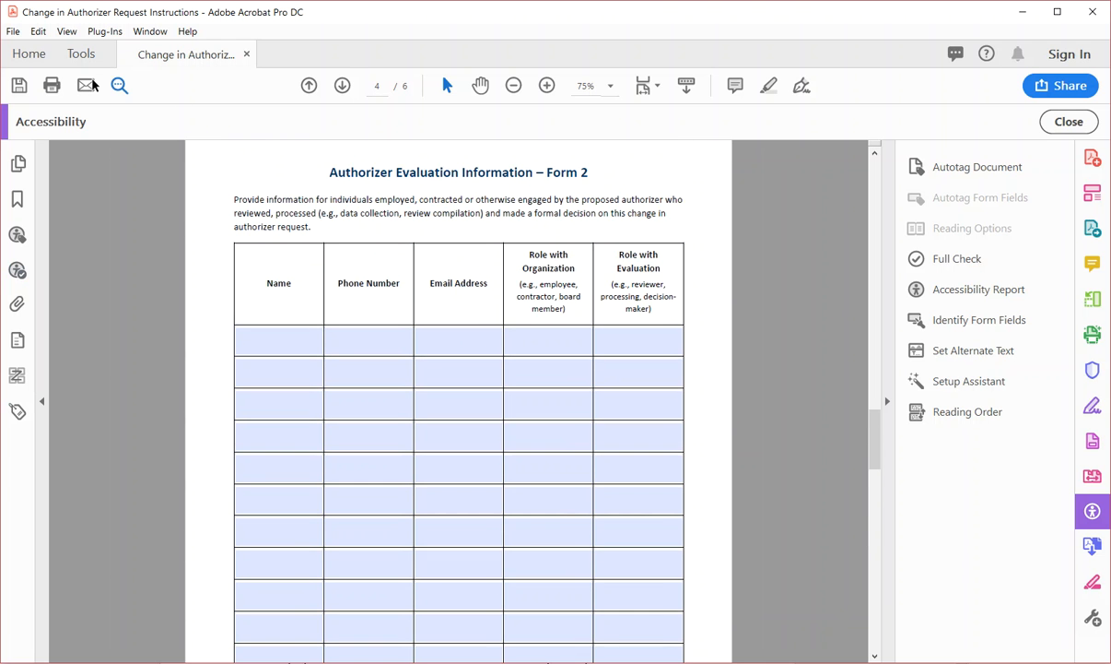
- Save the PDF as FORM CREATION 19.11-22 FY 2020 Change in Charter School Authorizer Instructions in the Workflow Posts folder
click(18, 37)
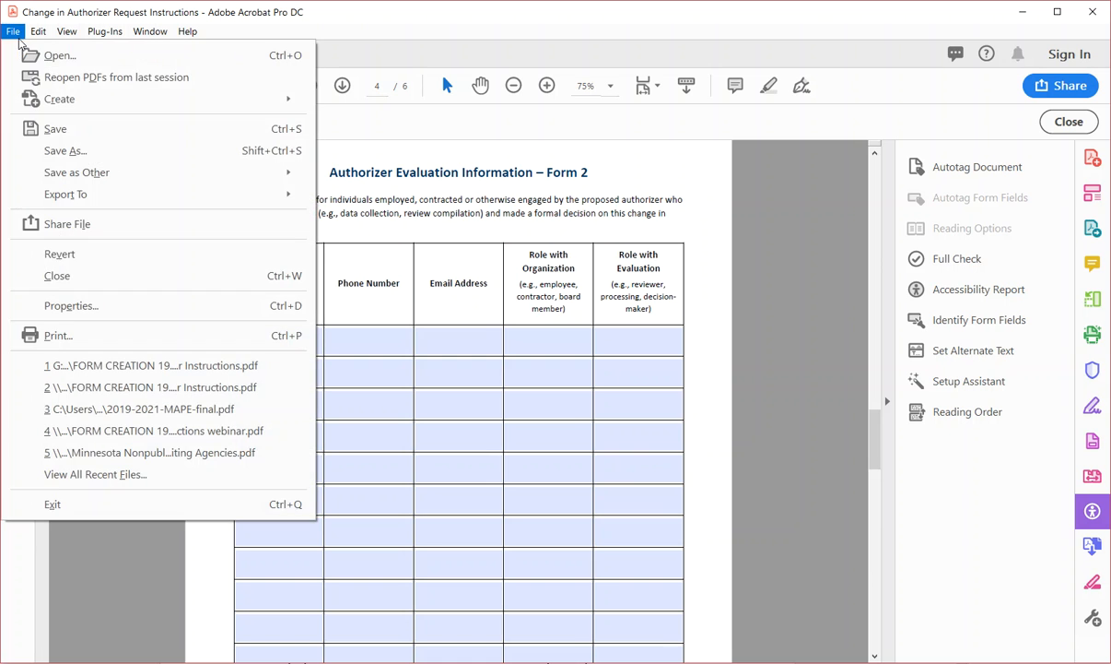
click(44, 128)
click(129, 169)
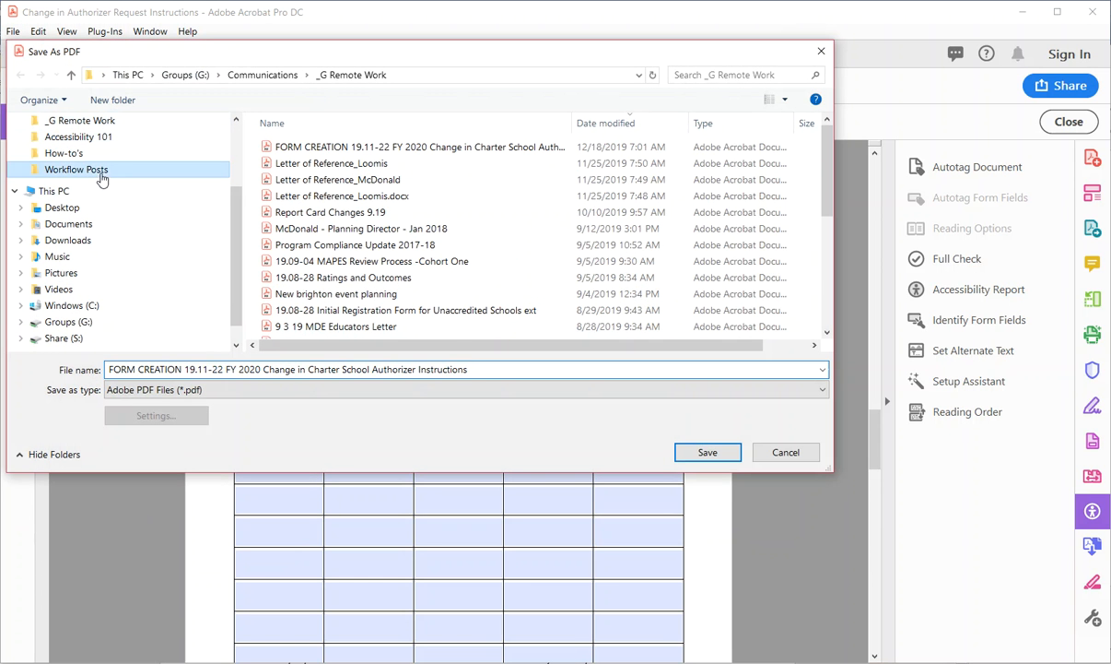
click(687, 451)
click(625, 426)
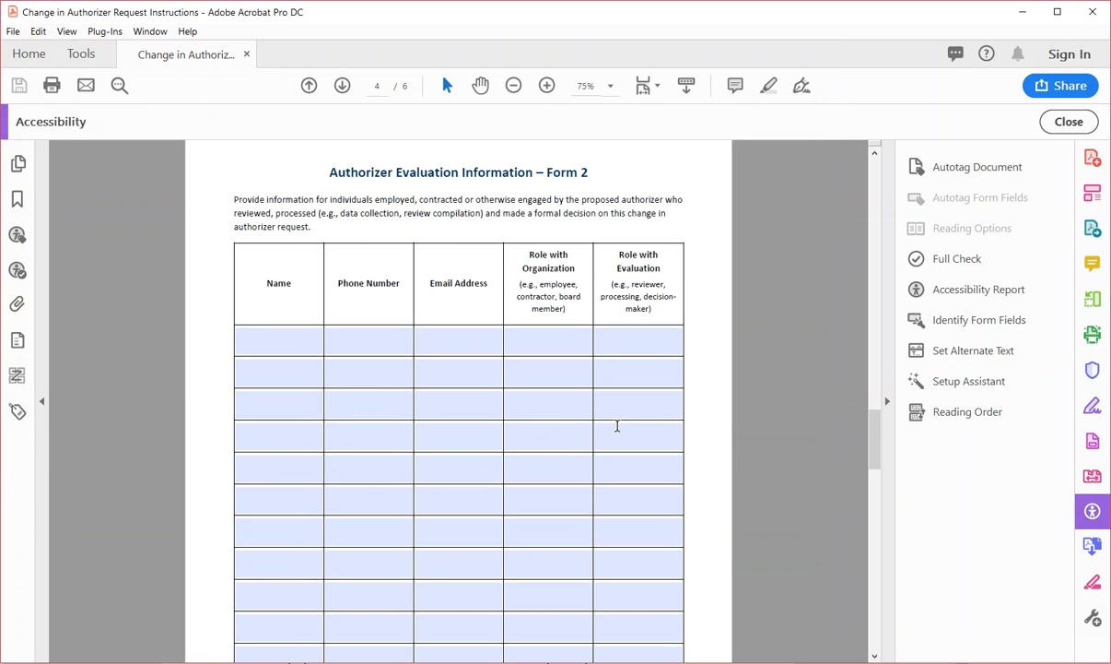
- Create a Reader Extended version of the PDF with more tools enabled, including form fill-in and save
click(16, 34)
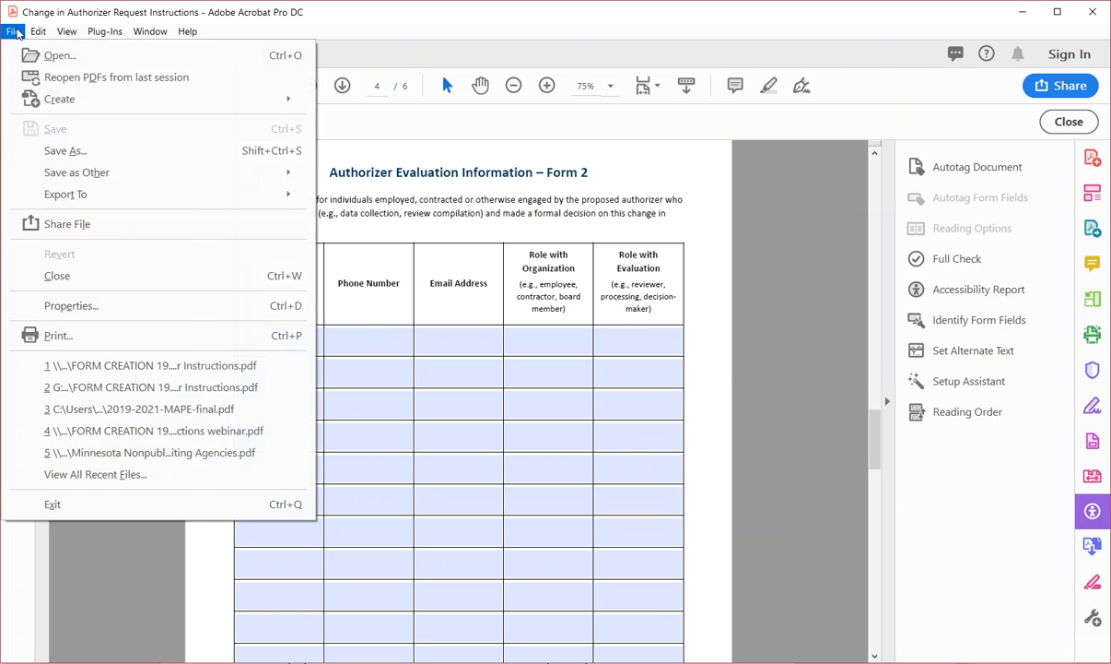
mouse_move(129, 175)
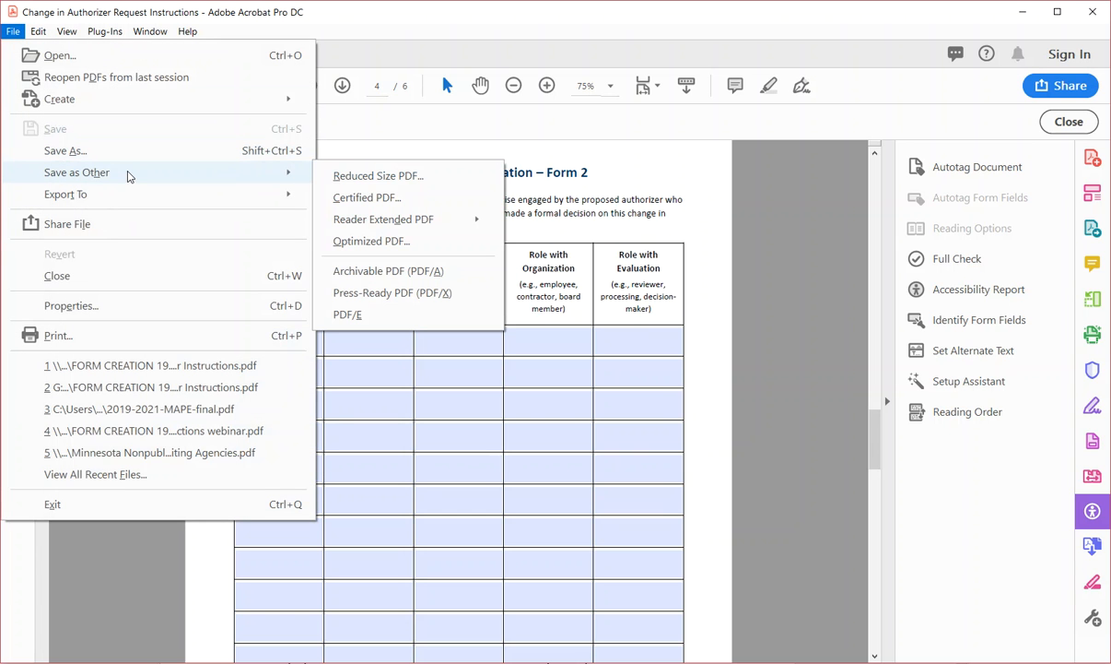
mouse_move(446, 225)
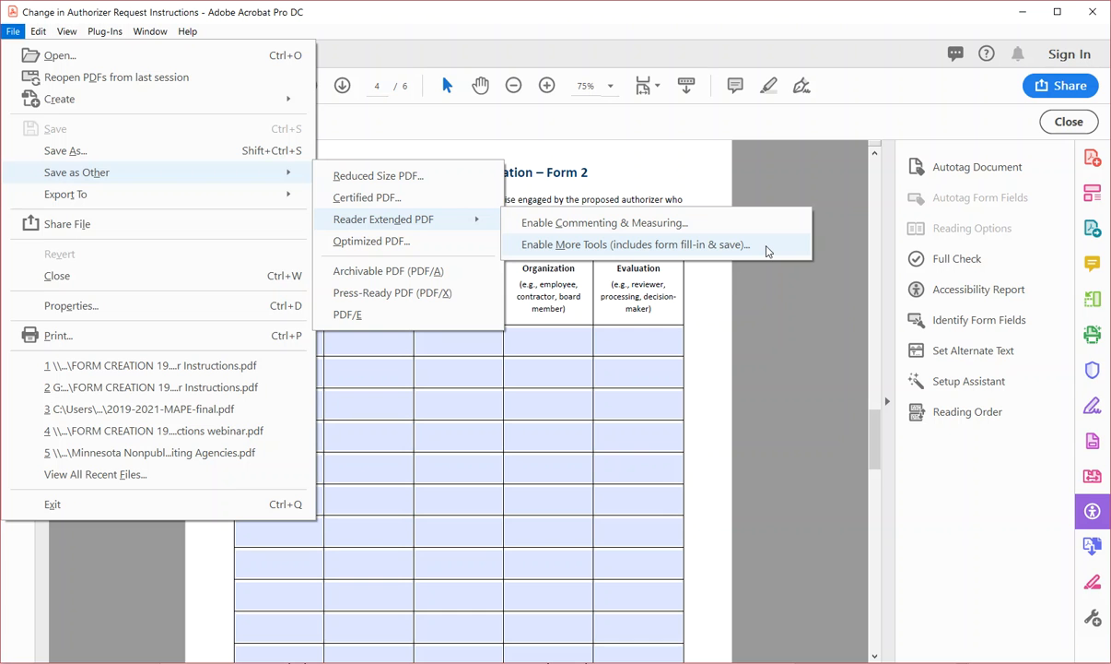
click(767, 251)
click(472, 419)
- Save the extended copy as FORM CREATION 19.11-22 FY 2020 Change in Charter School Authorizer Instructions ext in Workflow Posts, replacing the existing file
click(487, 369)
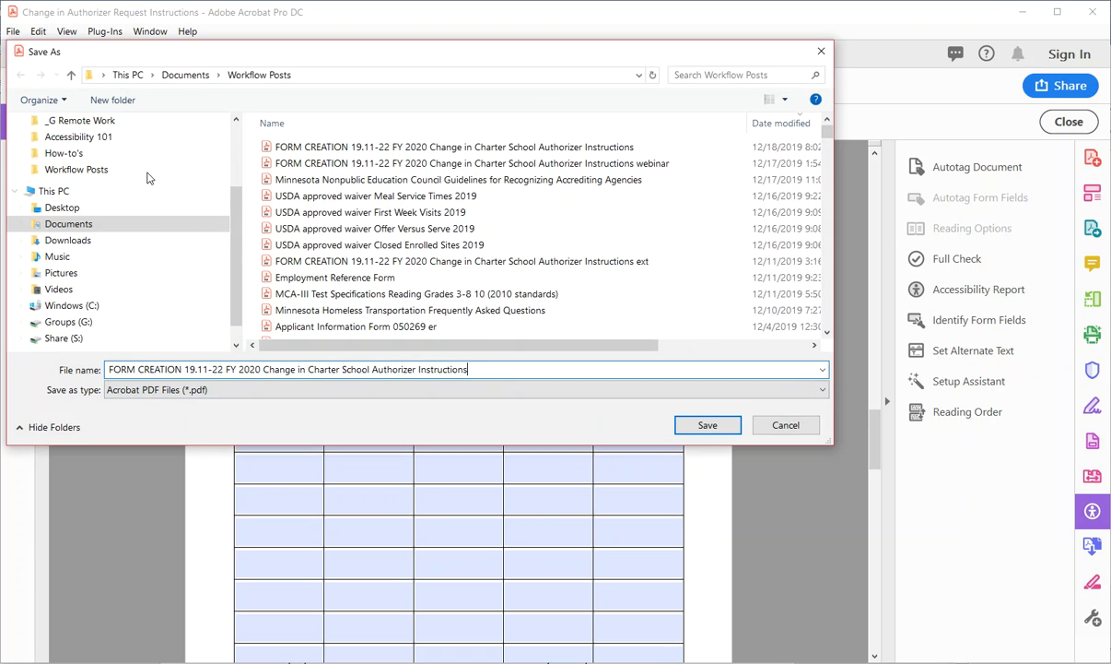
click(76, 169)
click(491, 368)
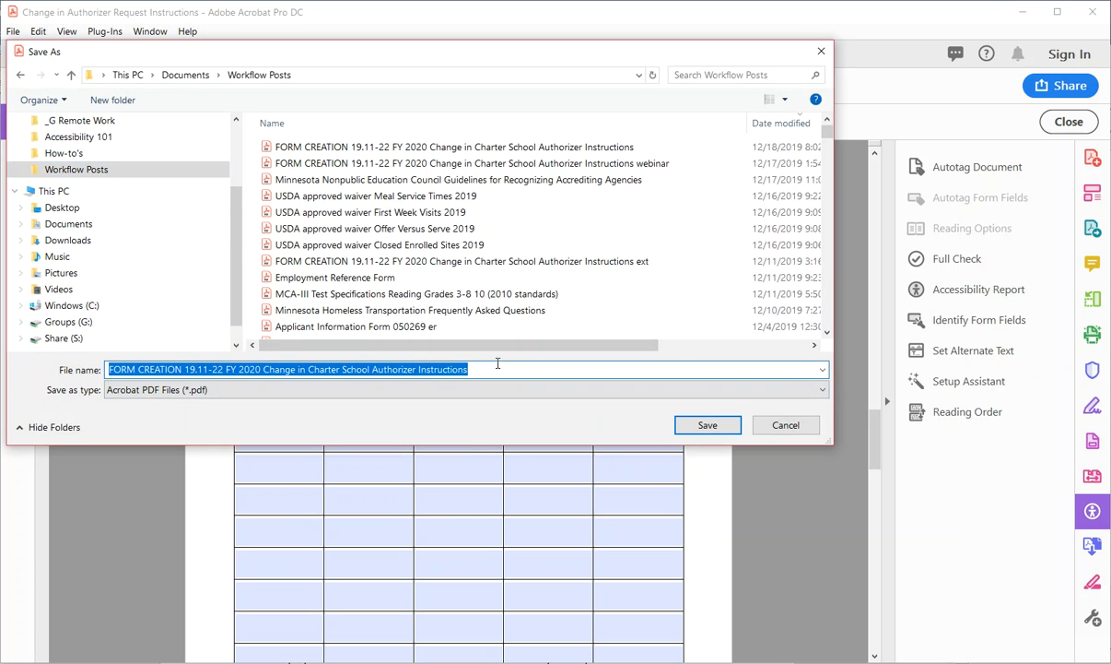
click(498, 369)
text(ext)
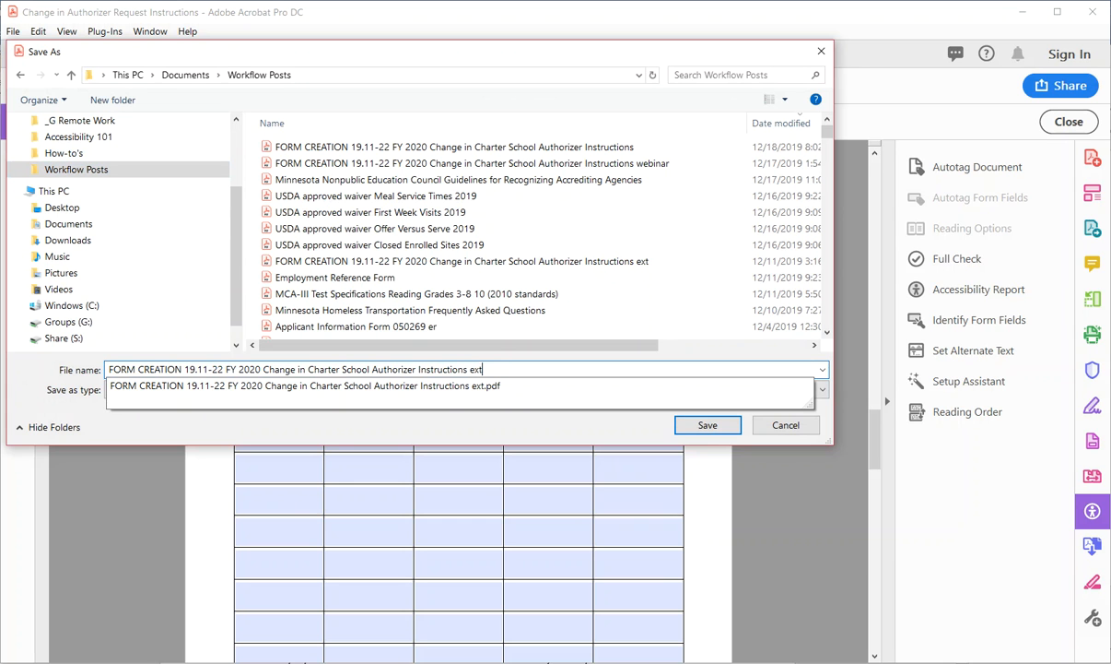
key(Return)
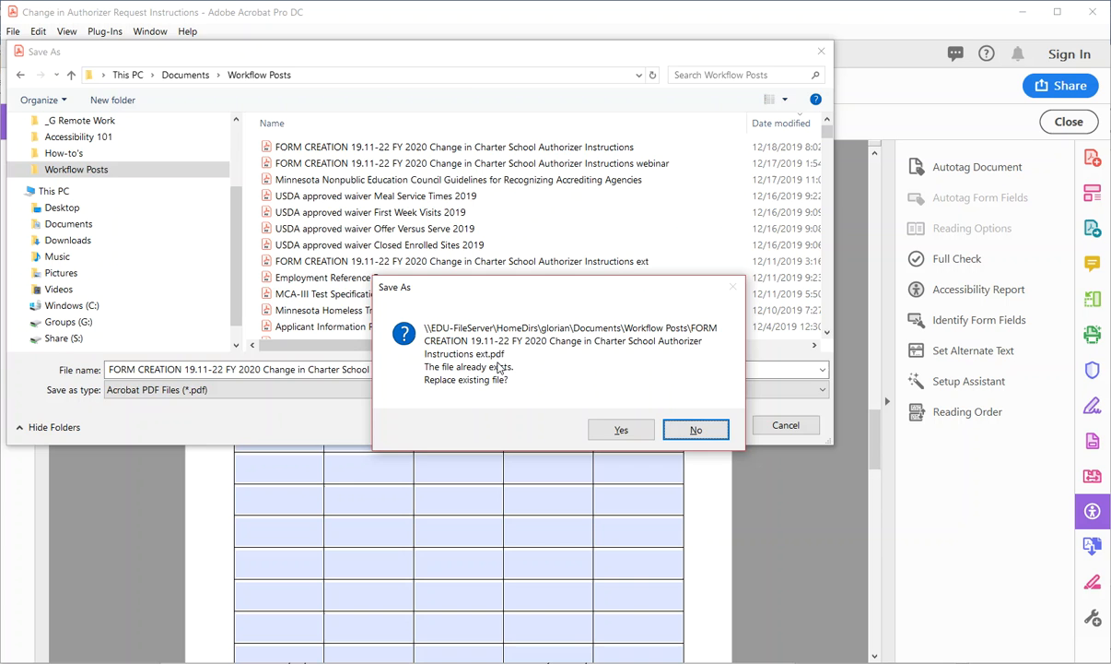
click(620, 429)
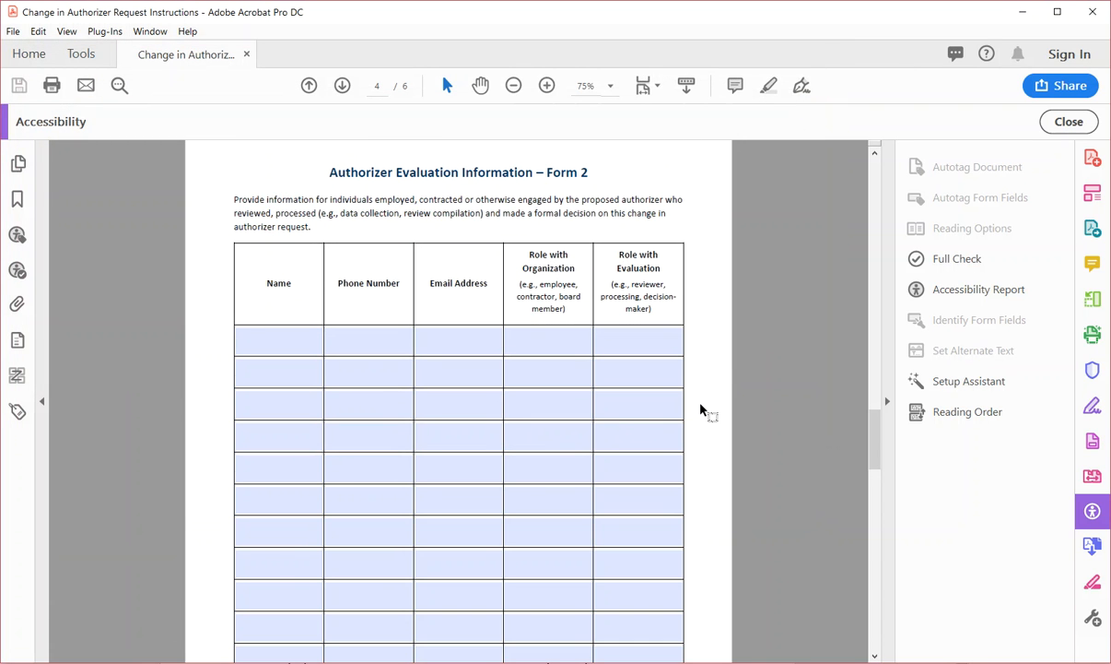
scroll(700, 410, up, 5)
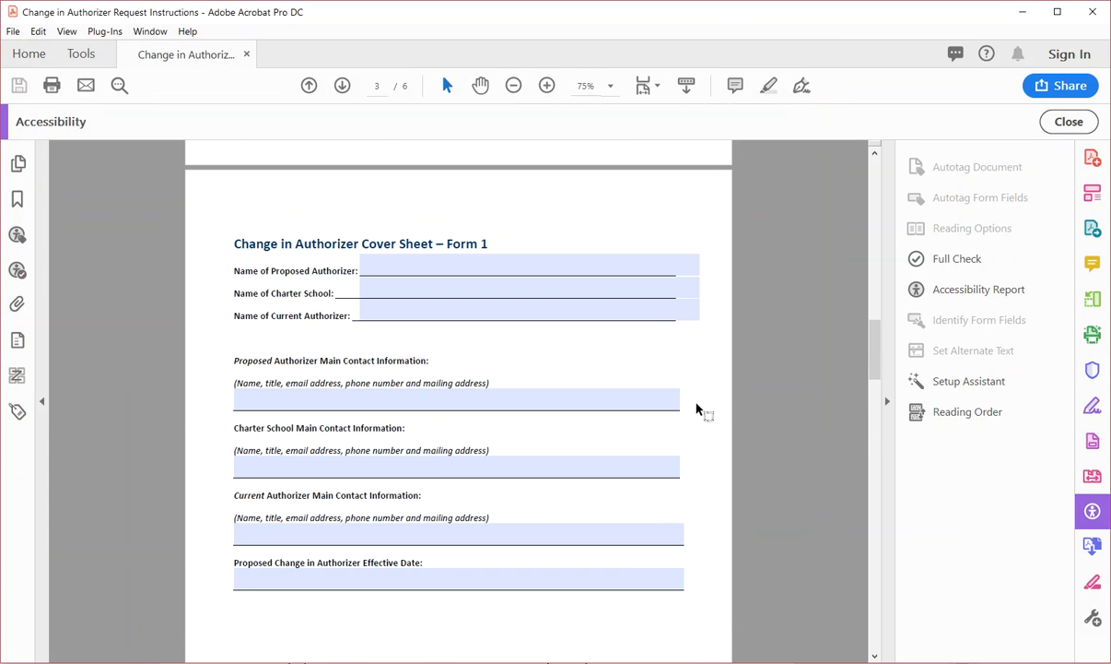